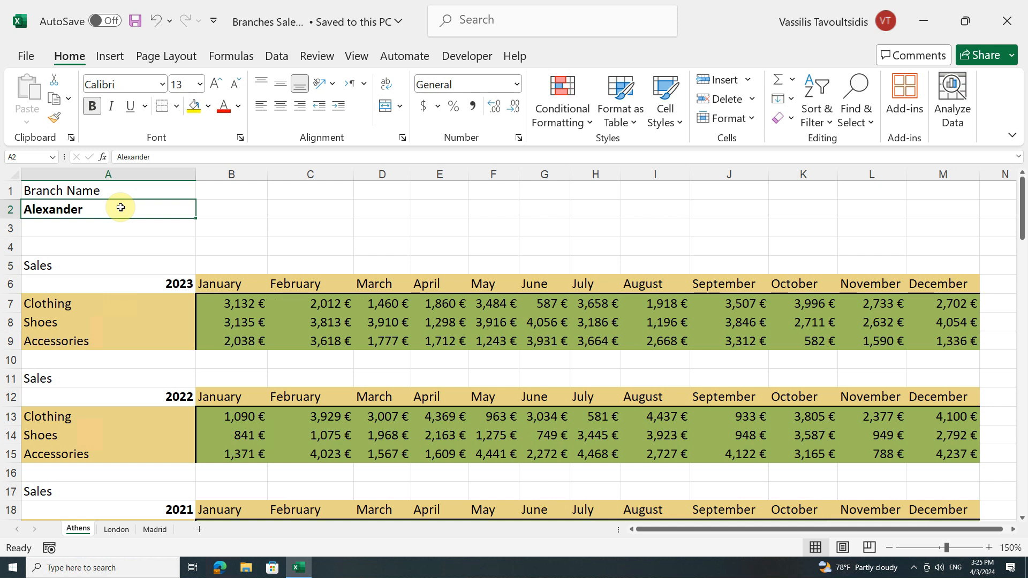
Open the print preview of the Athens sheet and view page 2, page 1 again and page 7.
left_click(28, 56)
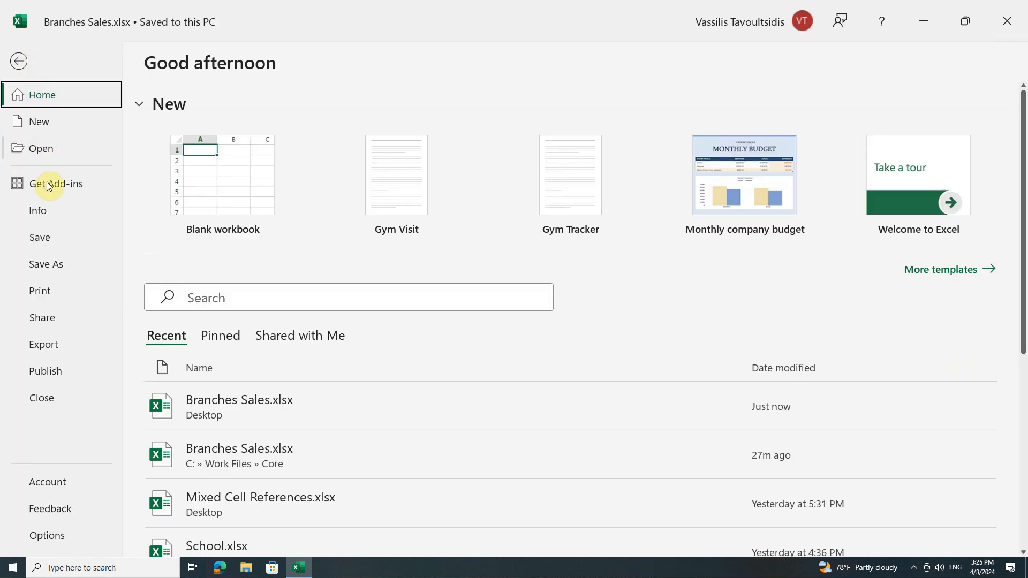
left_click(53, 288)
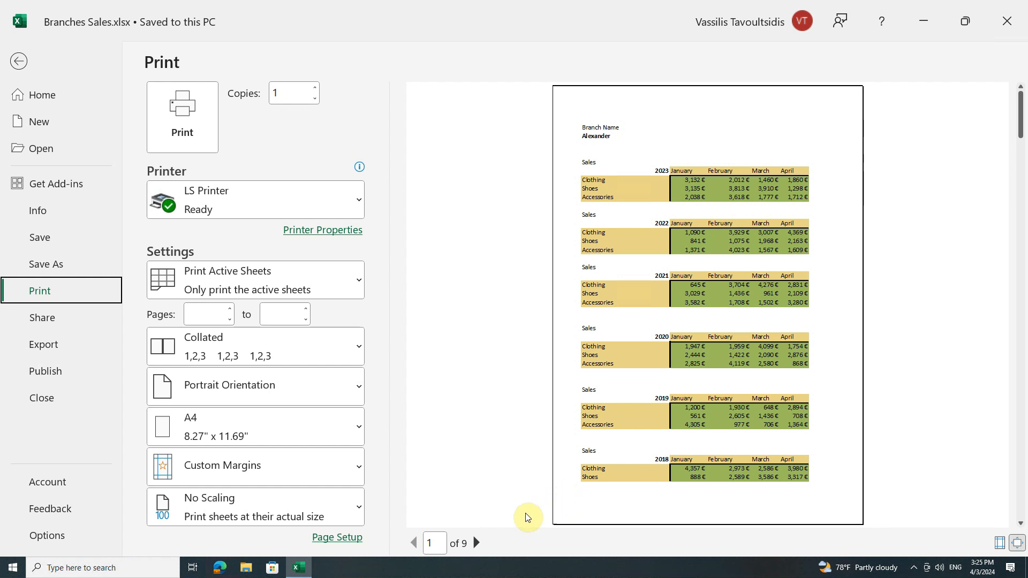
left_click(476, 543)
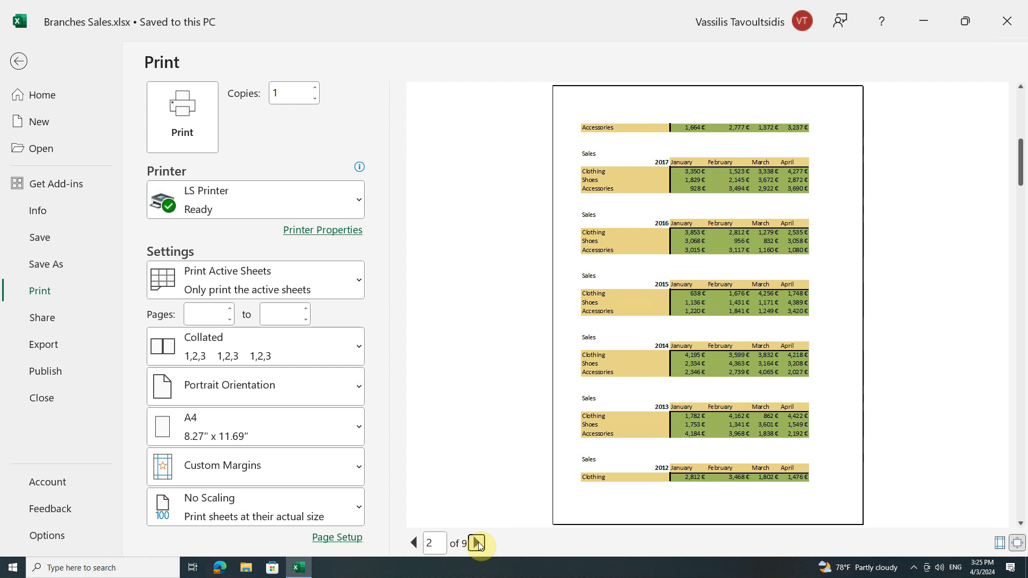
left_click(413, 545)
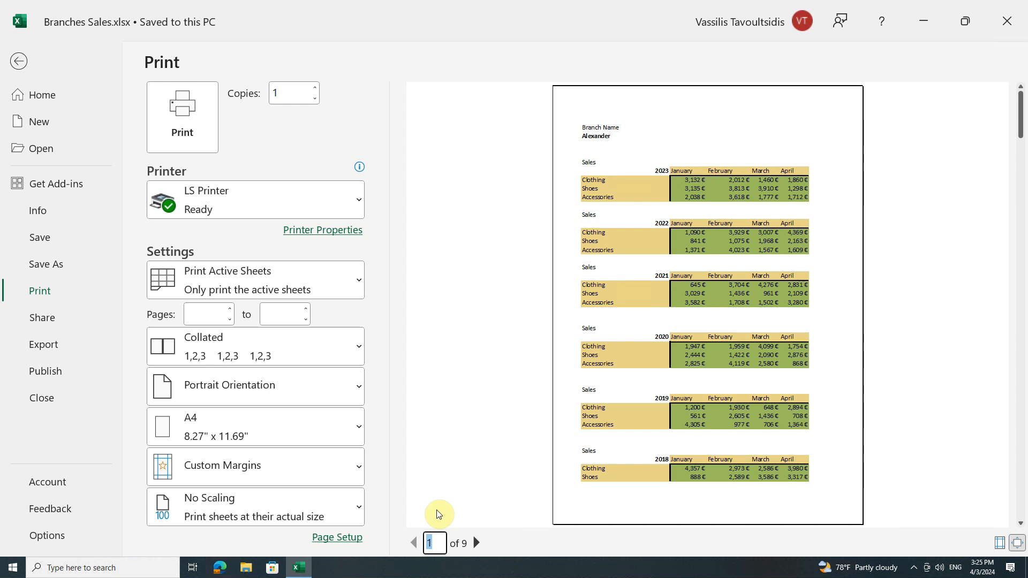
type("7")
key("Return")
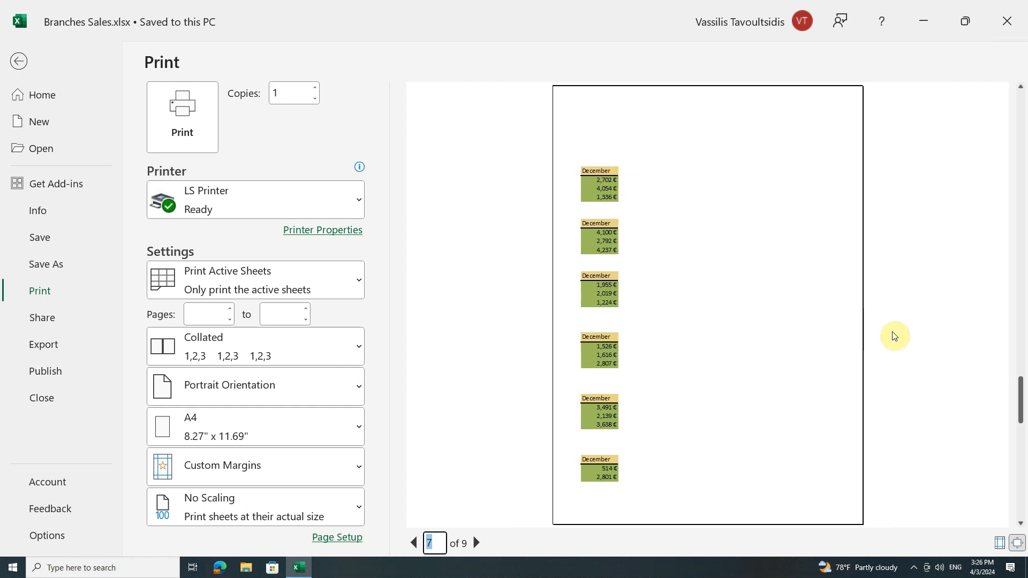
Go back to page 5 of the print preview, enlarge the page and return to the full-page view.
left_click_drag(1021, 377, 1022, 315)
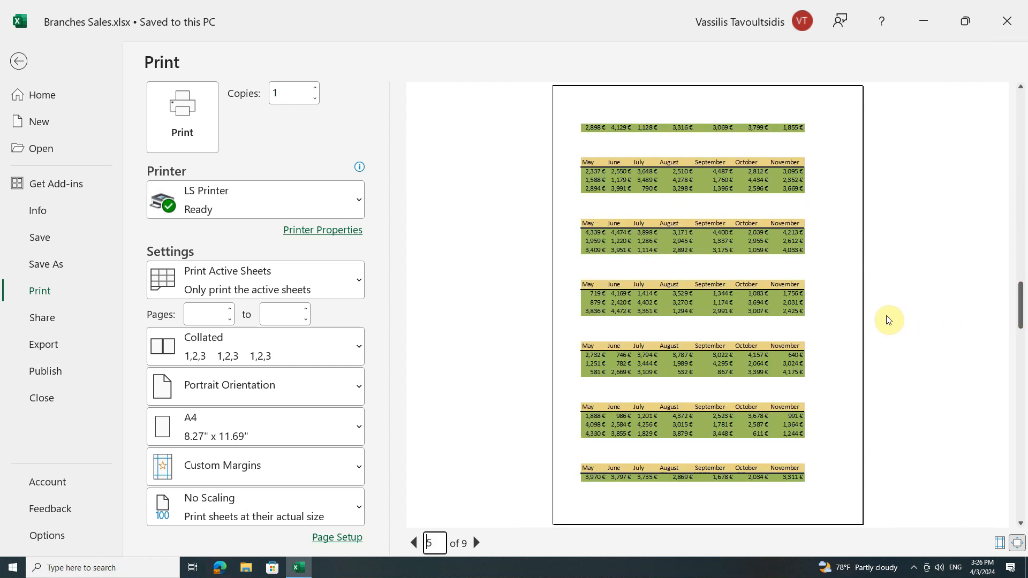
left_click(1017, 545)
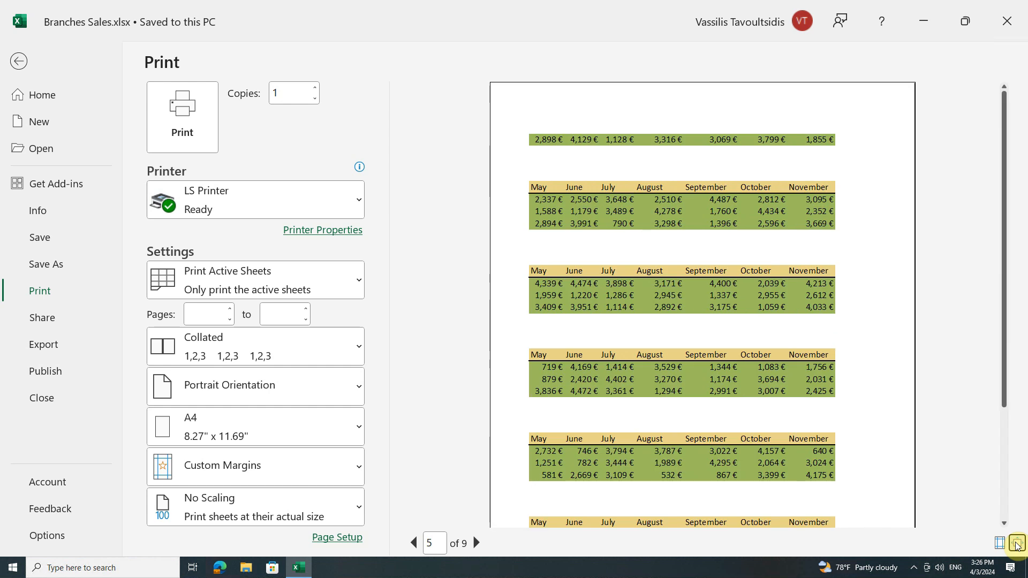
left_click(1017, 544)
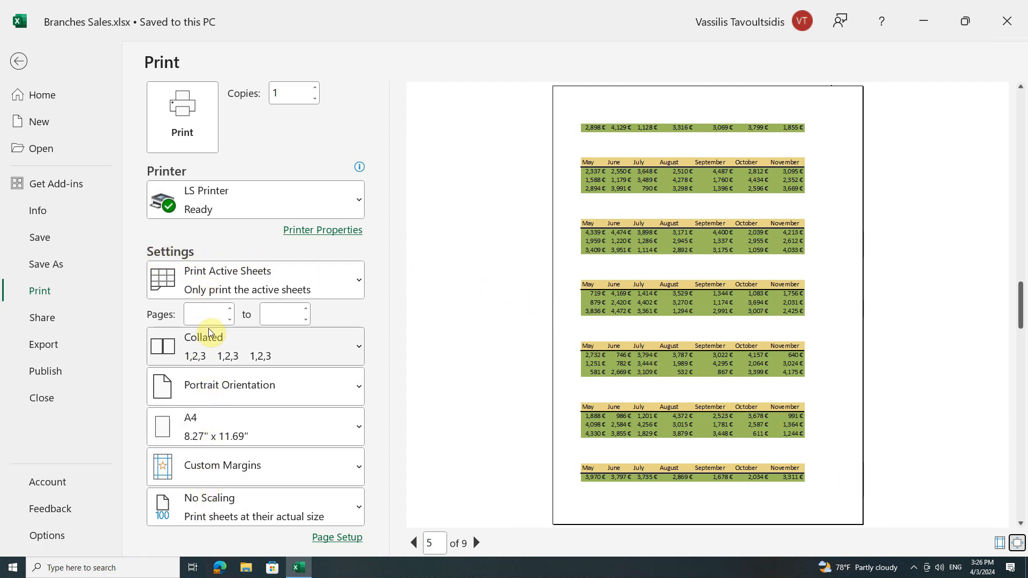
Review the available printers and keep LS Printer as the selected one.
mouse_move(224, 173)
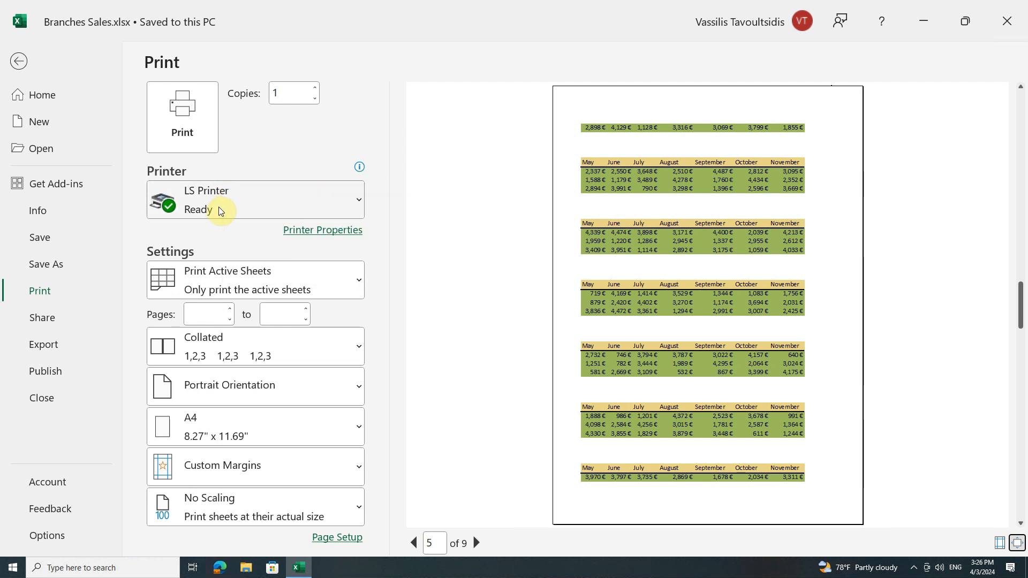
left_click(353, 204)
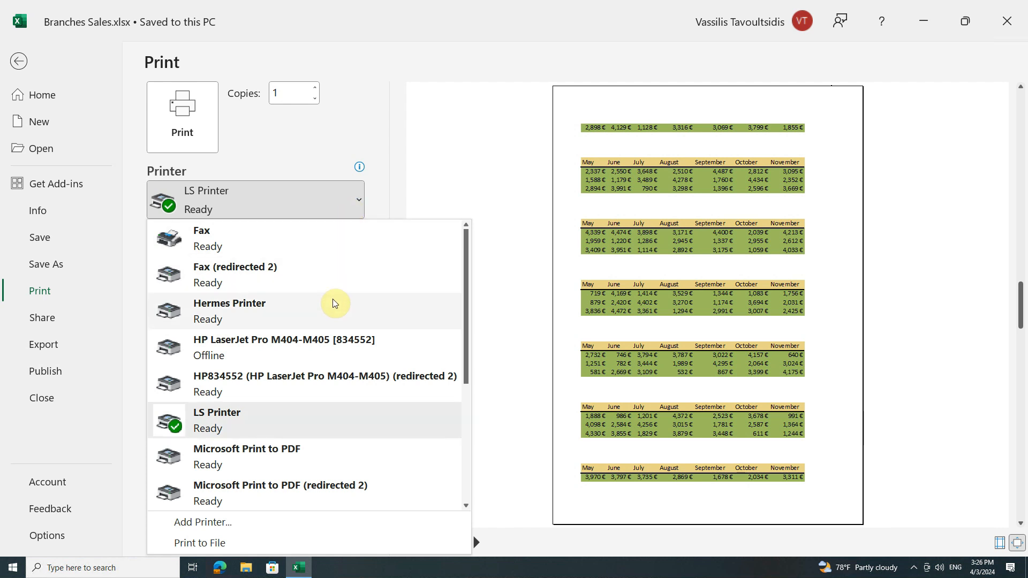
scroll(333, 299, "down", 1)
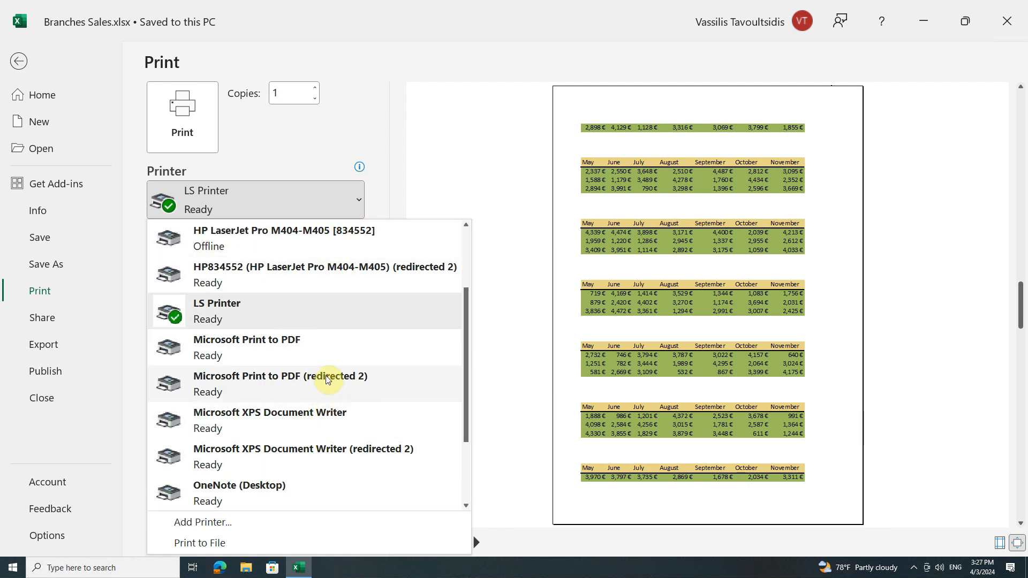
scroll(328, 379, "up", 1)
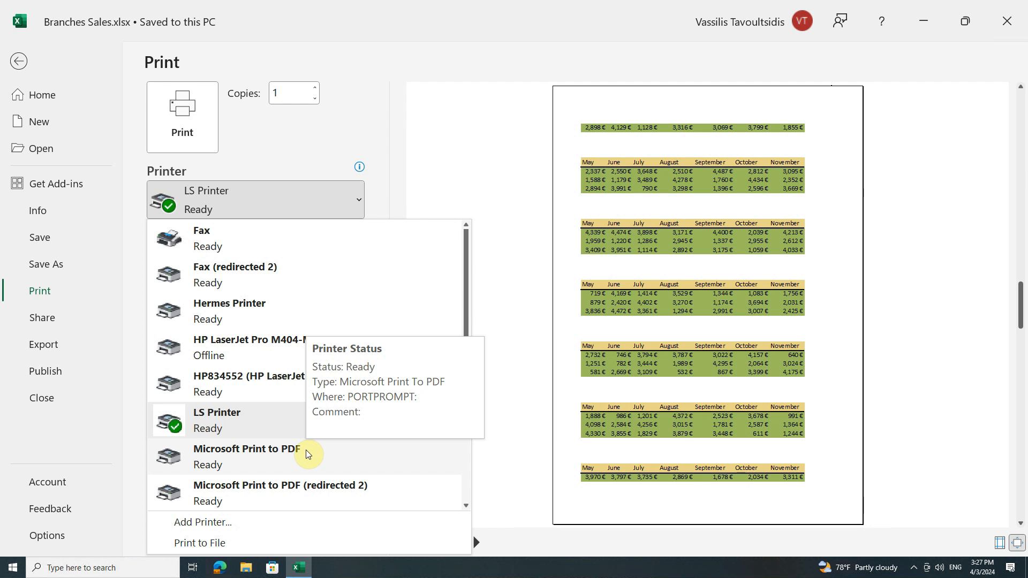
scroll(307, 451, "down", 1)
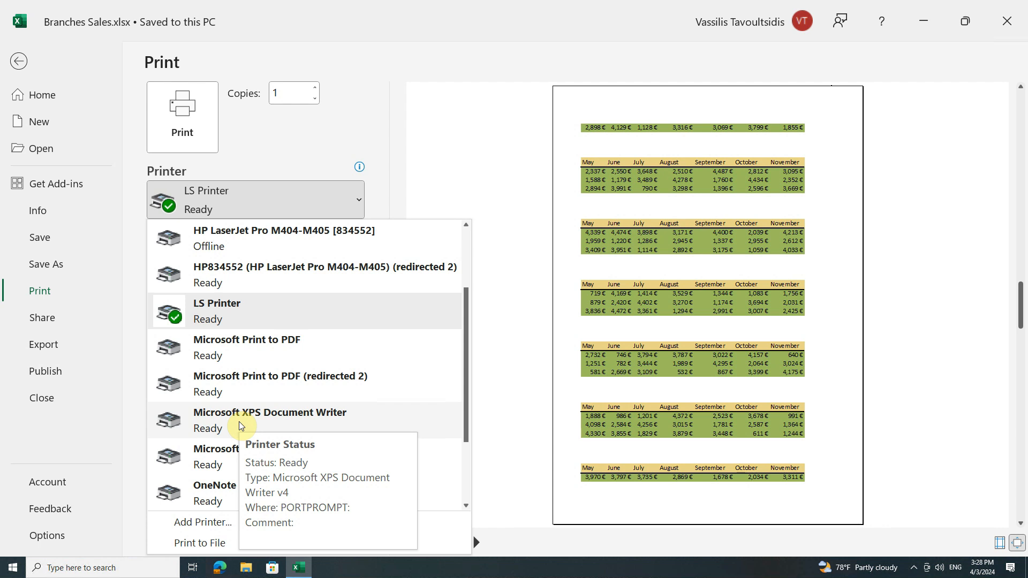
left_click(253, 312)
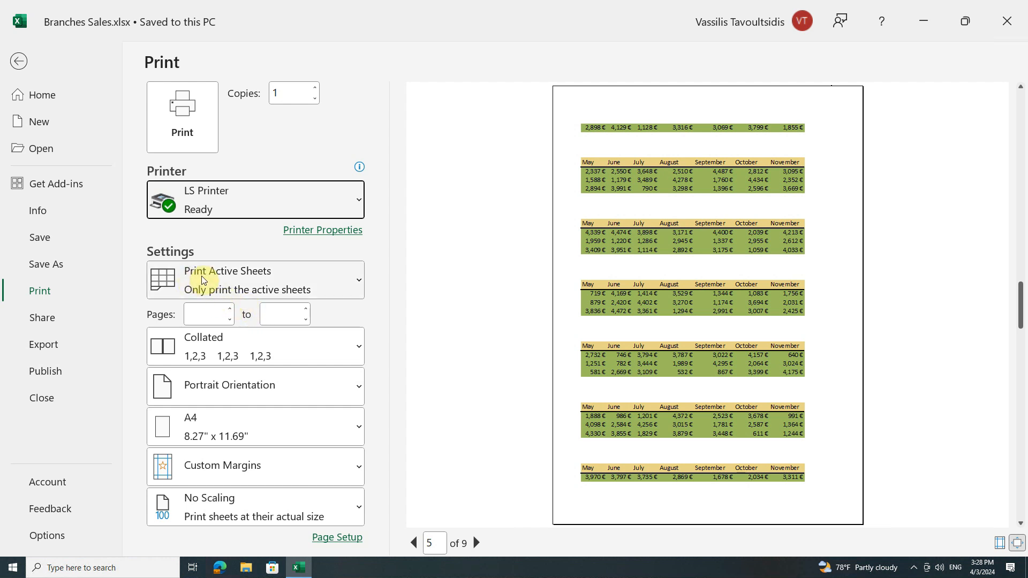
Set the print range to Print Entire Workbook and return to the worksheet.
left_click(345, 280)
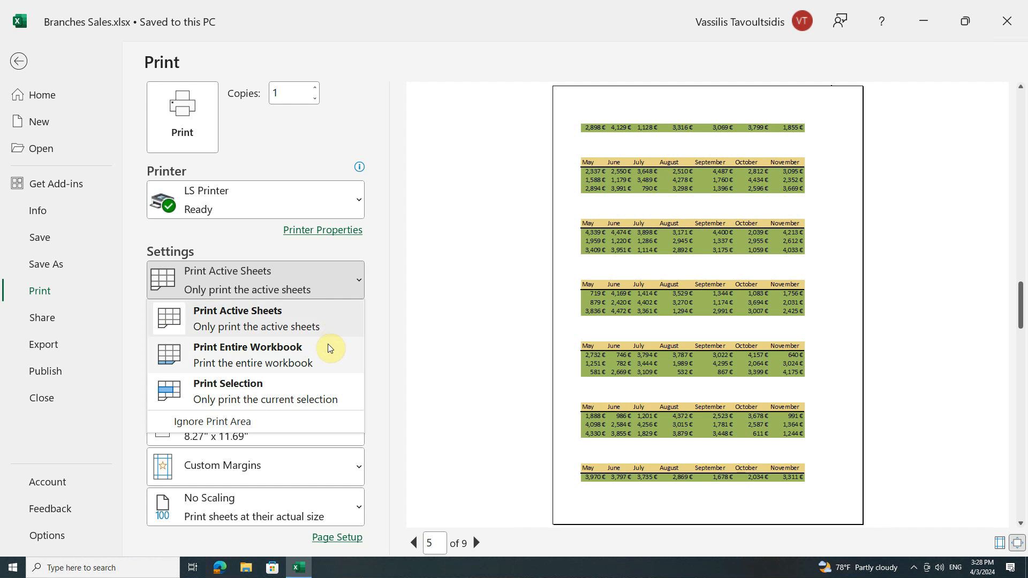
left_click(312, 349)
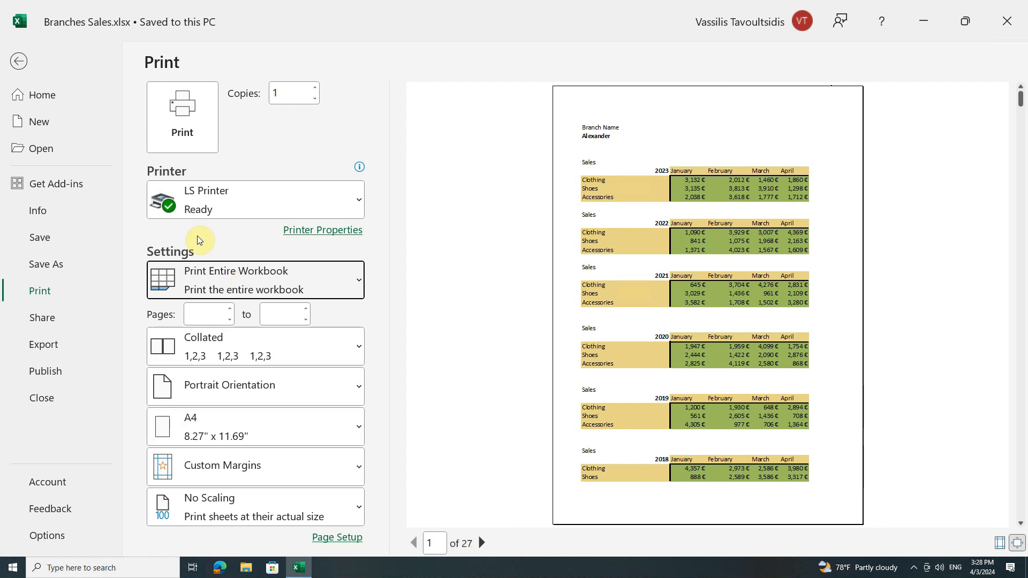
left_click(18, 61)
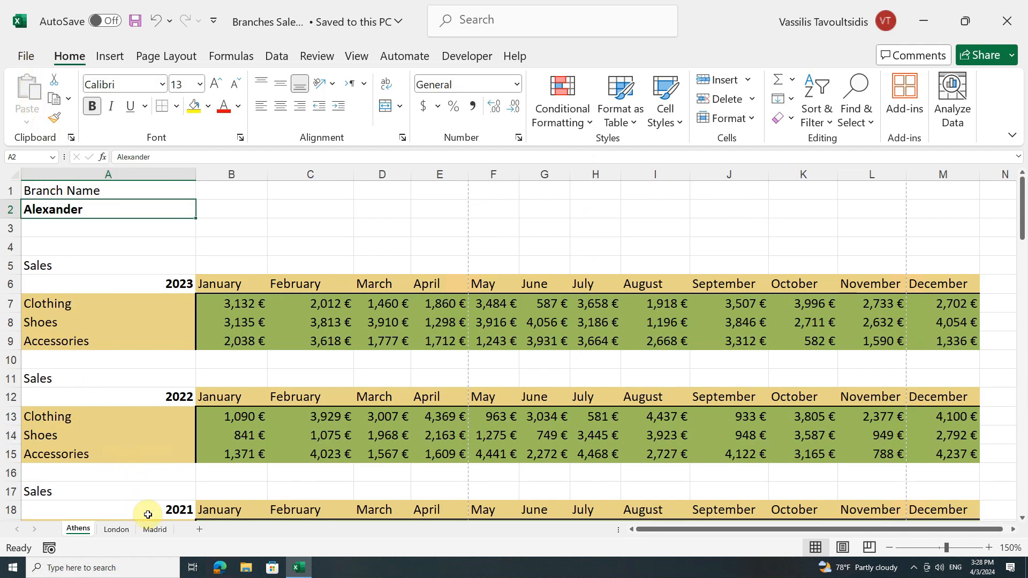
Group the Madrid and London sheets and set the print range to Print Active Sheets.
left_click(155, 529)
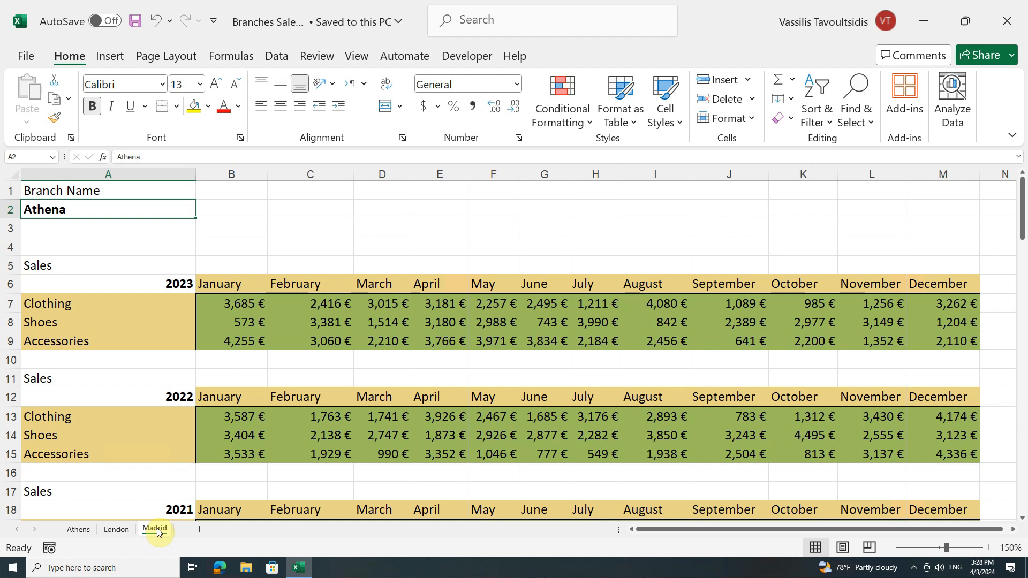
left_click(118, 530, "ctrl")
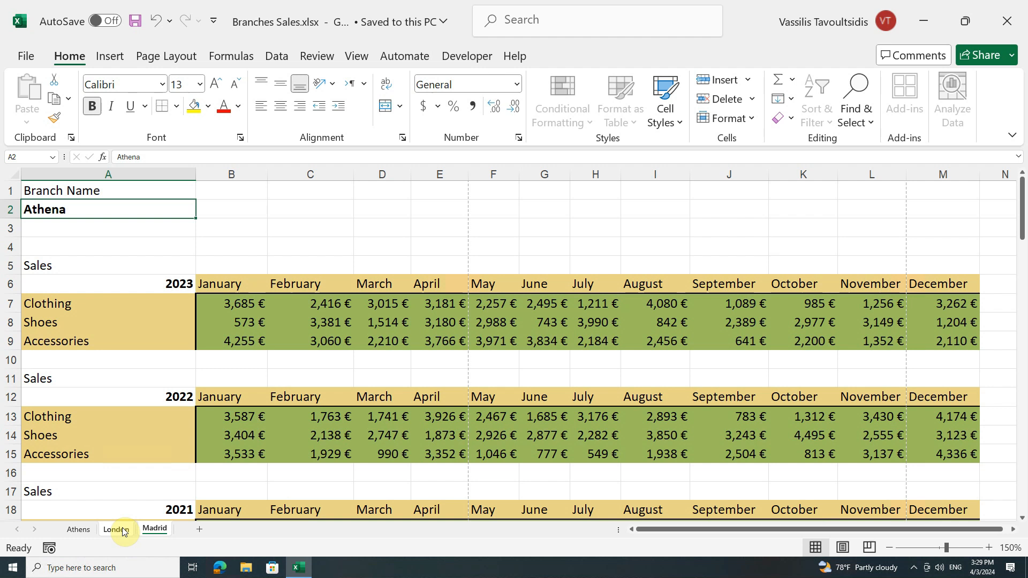
left_click(32, 55)
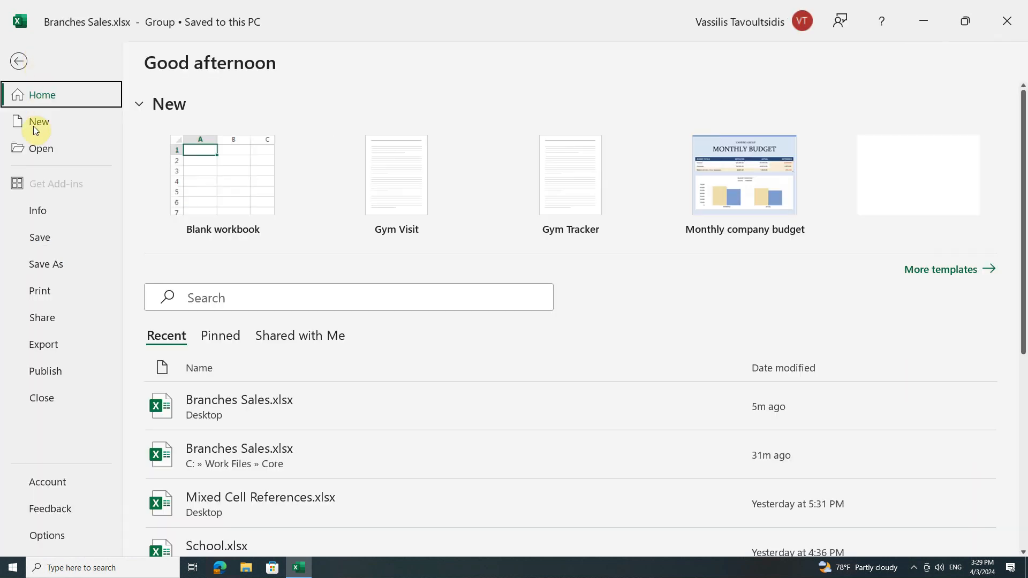
left_click(44, 290)
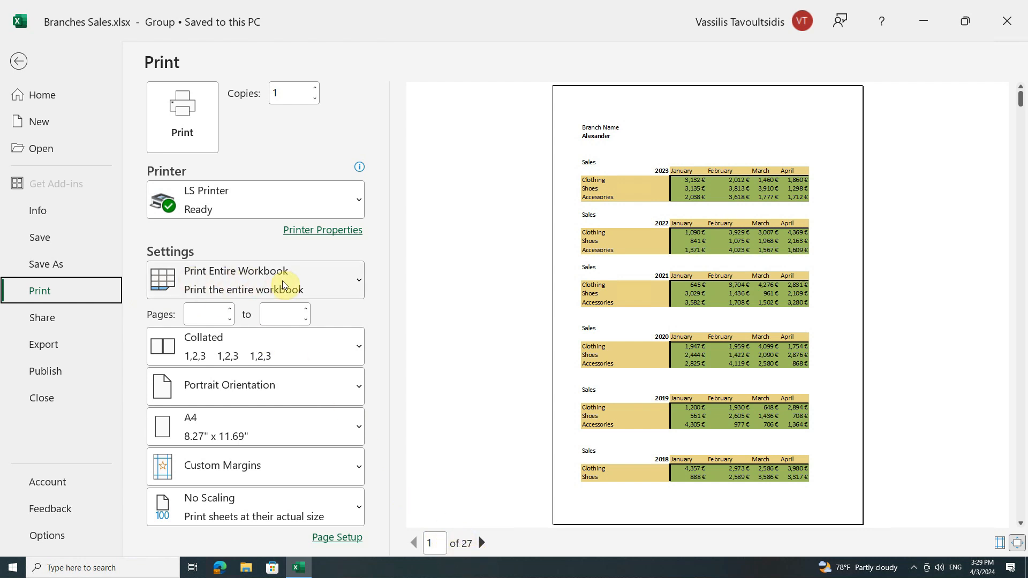
left_click(347, 280)
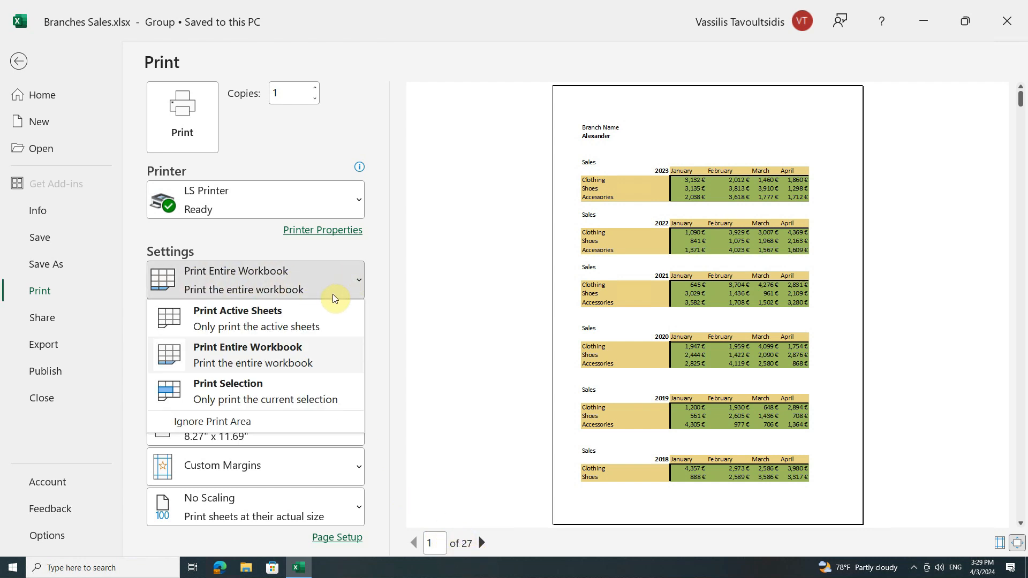
left_click(301, 310)
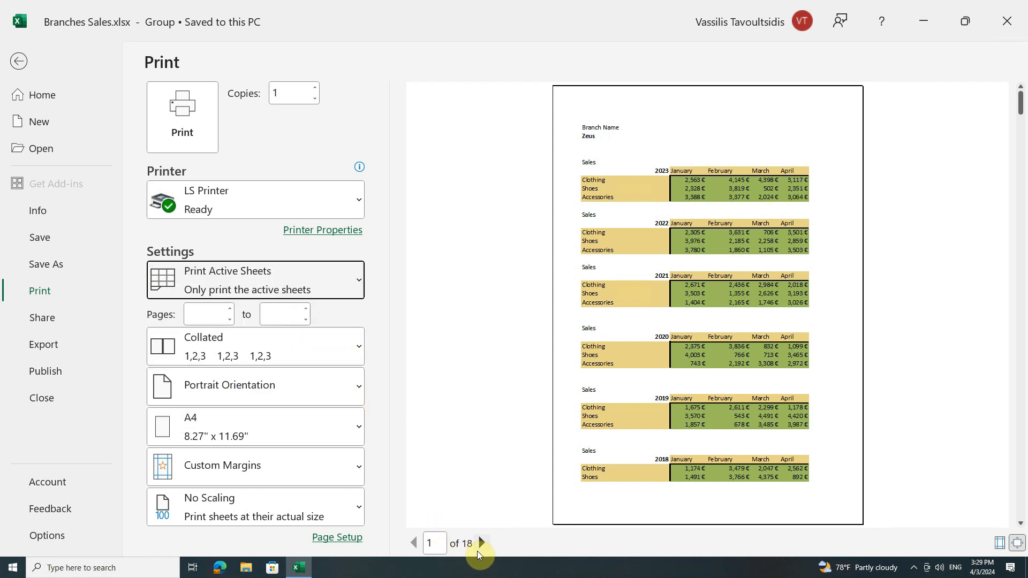
Set the print range to Print Selection, check both preview pages and return to the worksheet.
left_click(358, 282)
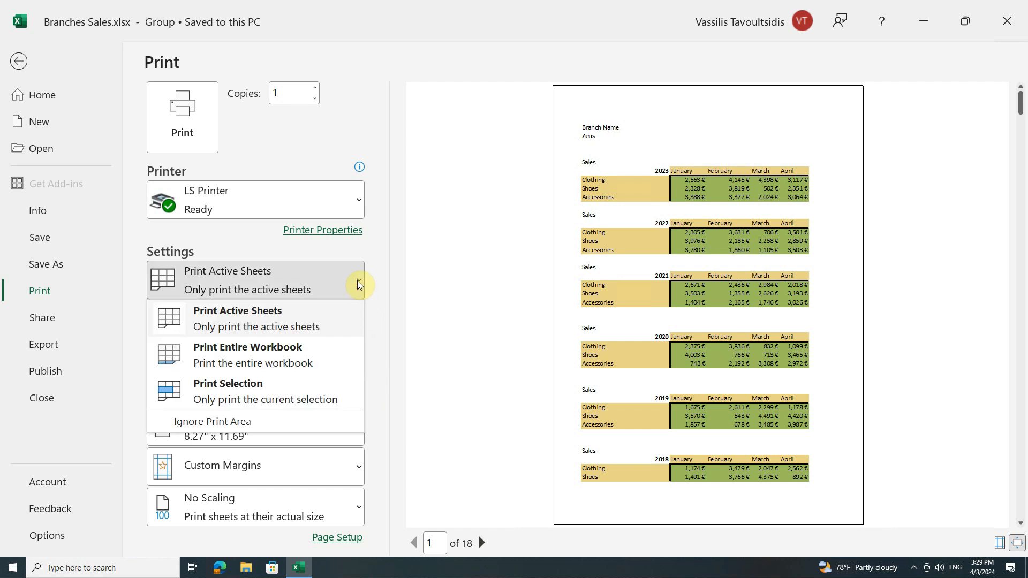
left_click(316, 387)
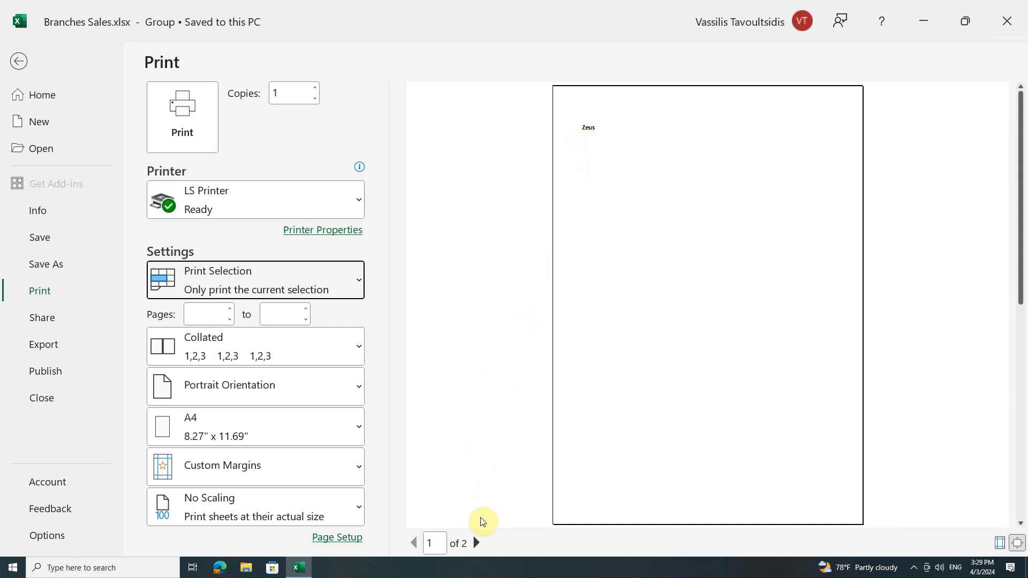
left_click(477, 543)
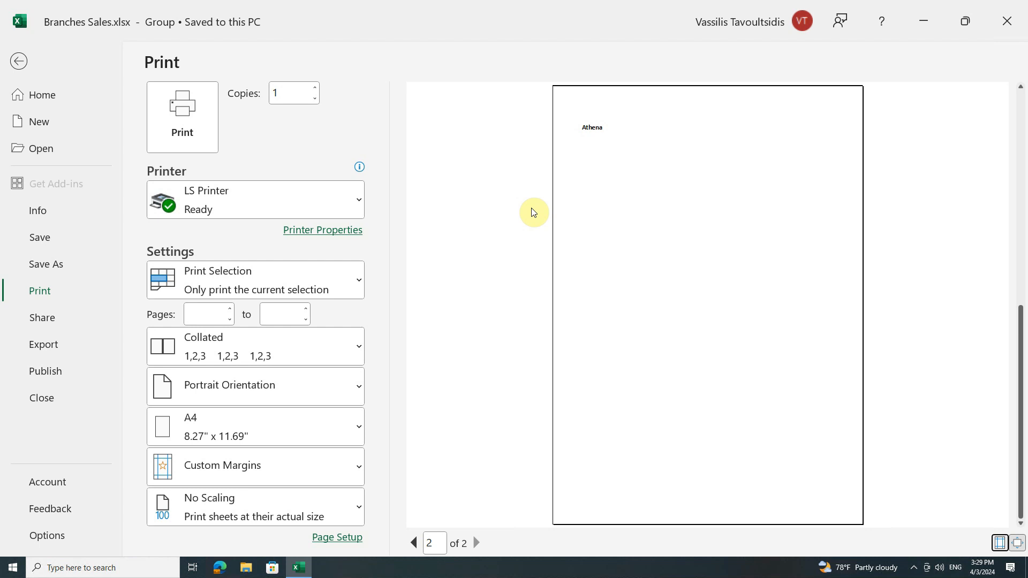
left_click(414, 543)
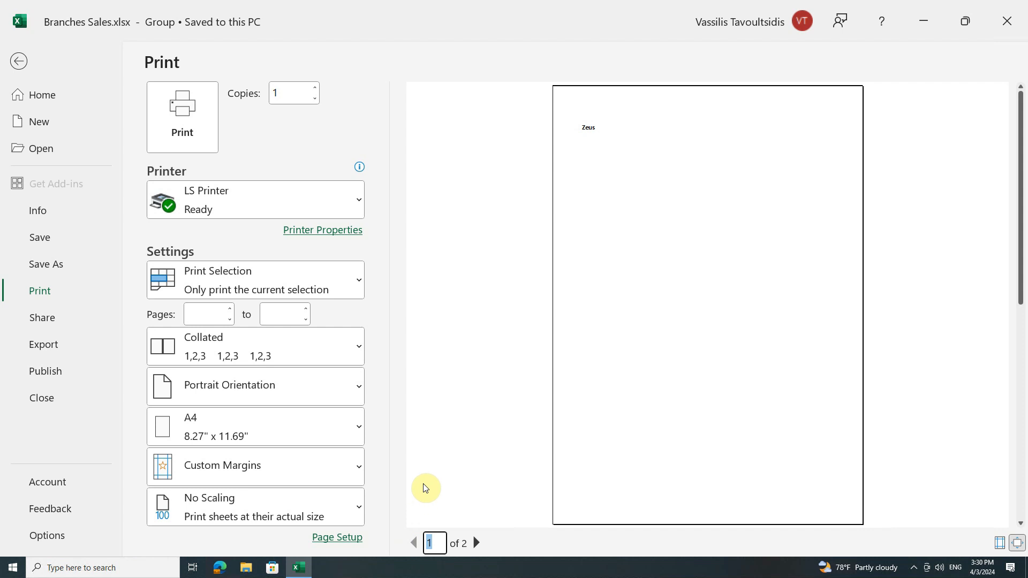
left_click(21, 62)
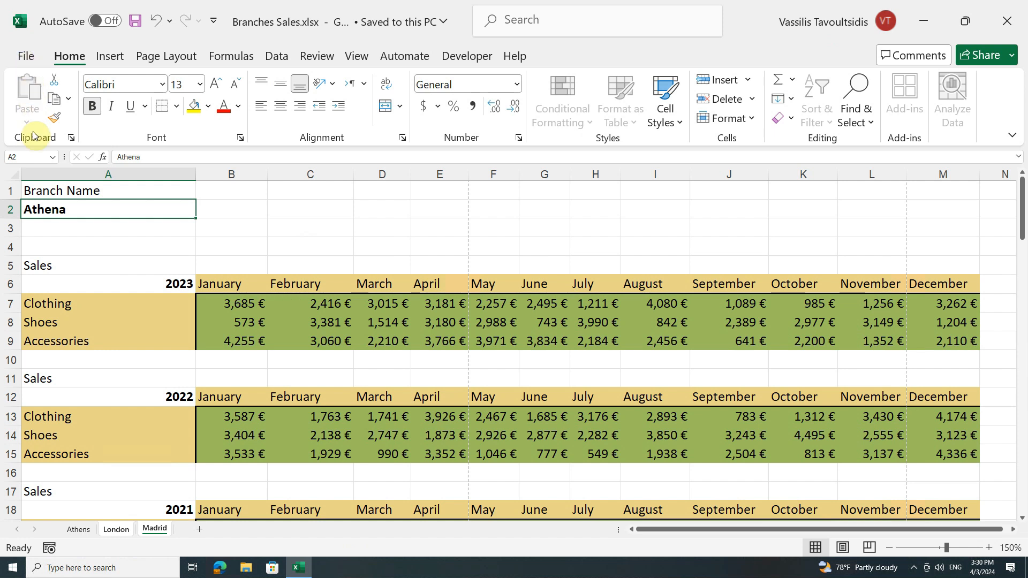
Select cells A1:A9 on the Athens sheet alone and preview the selection for printing.
left_click(78, 529)
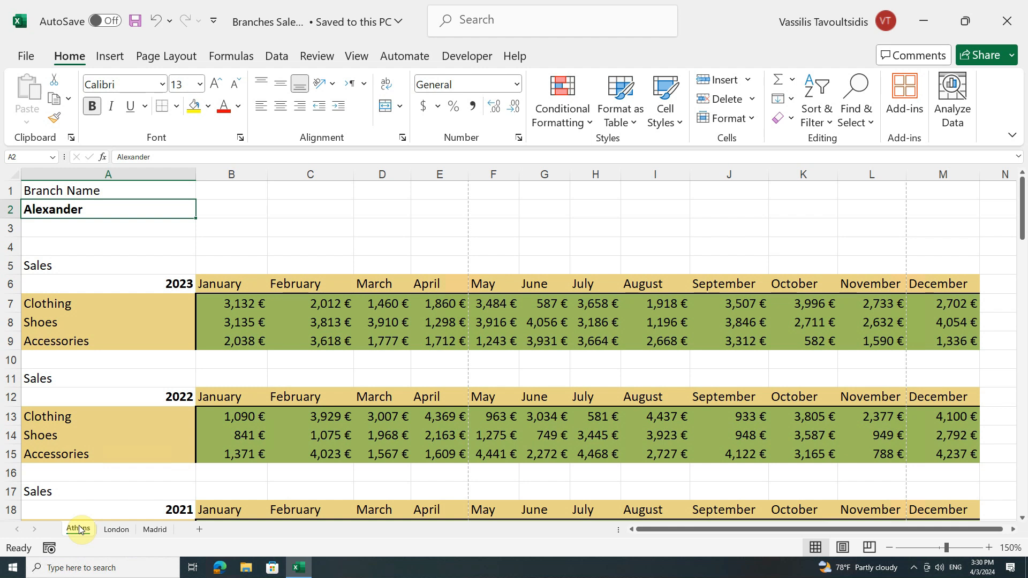
left_click_drag(126, 194, 115, 340)
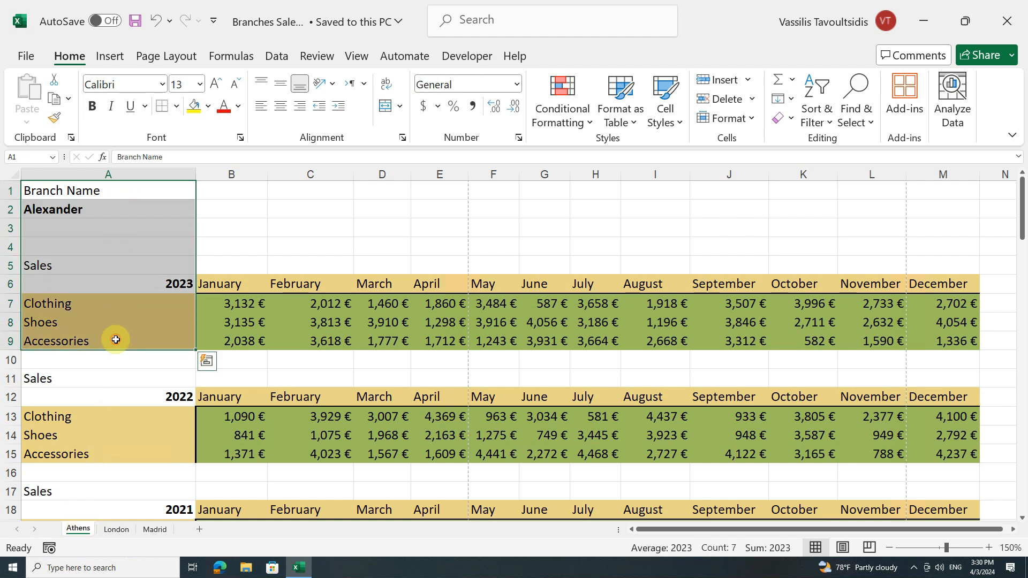
left_click(31, 56)
left_click(47, 291)
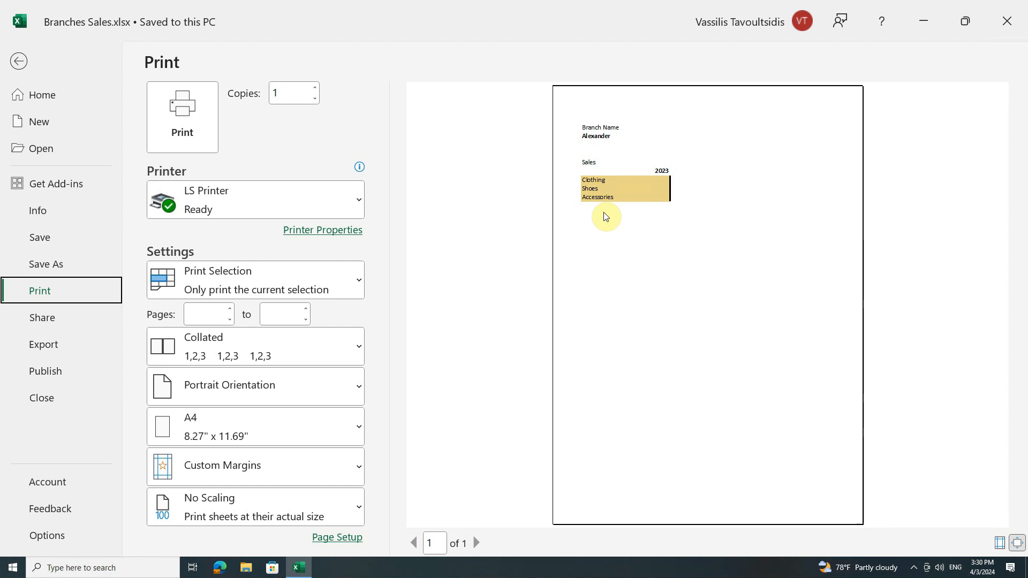
Set the print range back to Print Active Sheets and return to the Athens sheet.
left_click(355, 277)
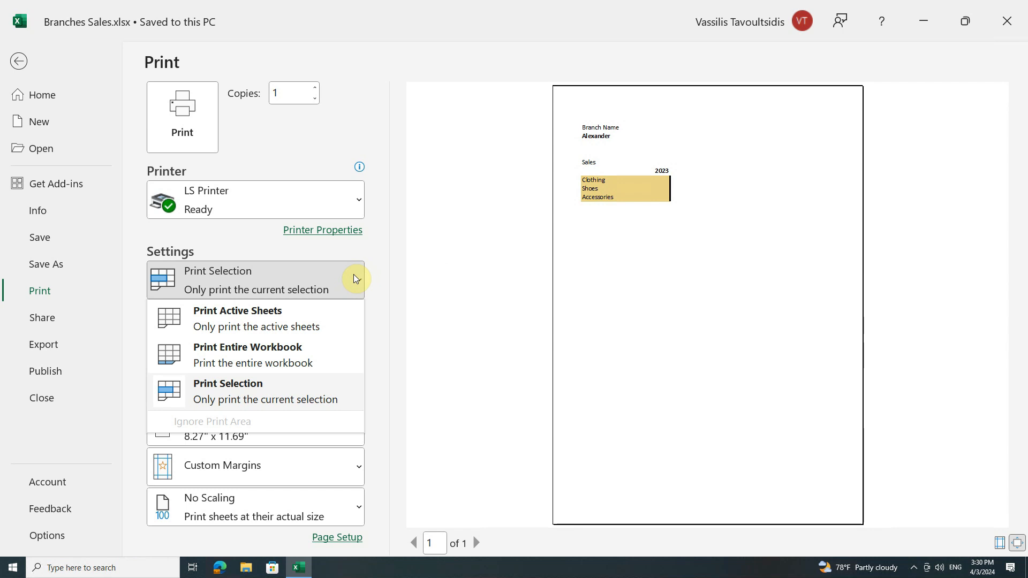
left_click(311, 313)
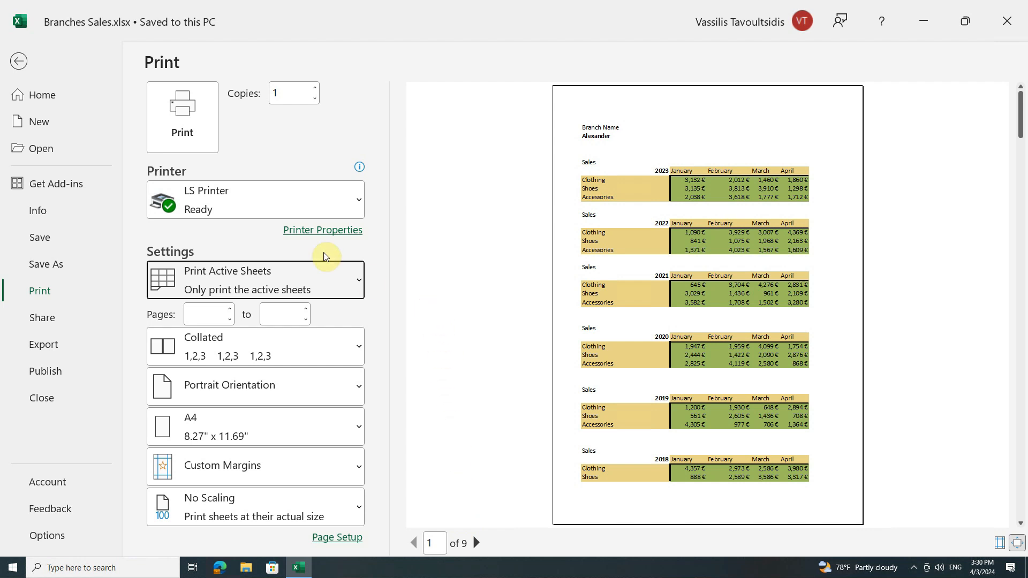
left_click(20, 60)
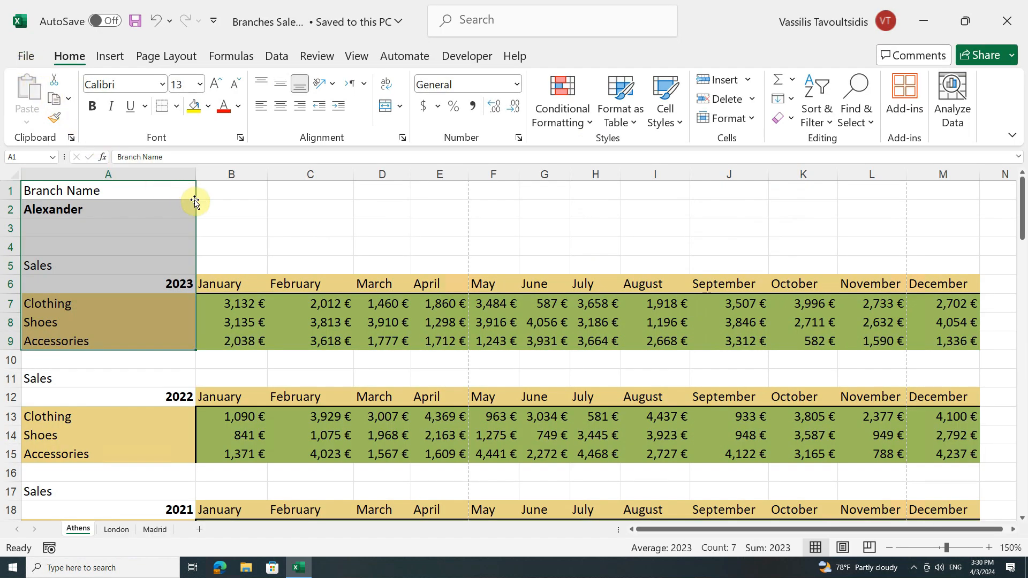
Set cells B6:F9 on the Athens sheet, the January to May 2023 sales, as the print area.
left_click_drag(214, 281, 498, 344)
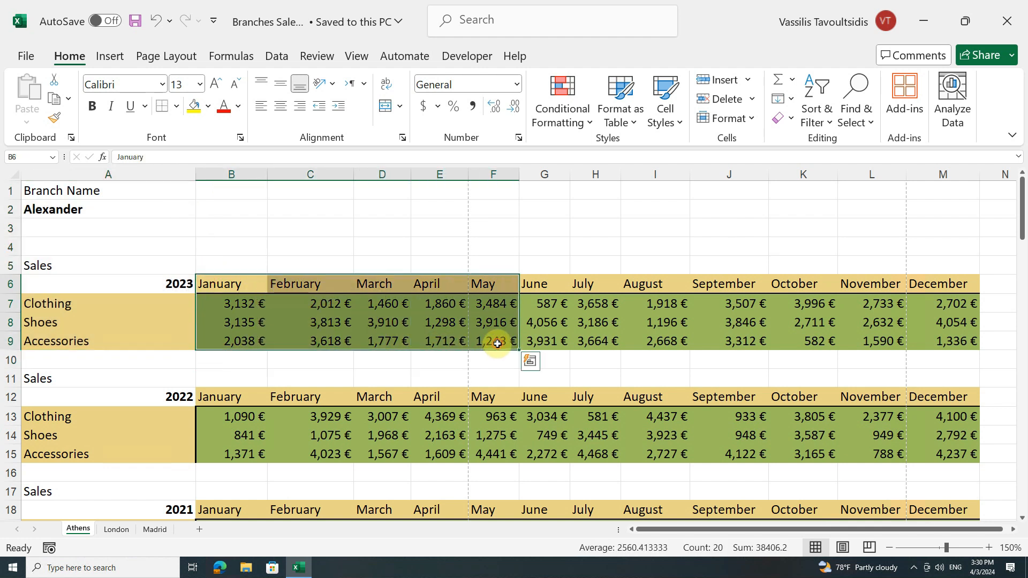
left_click(189, 56)
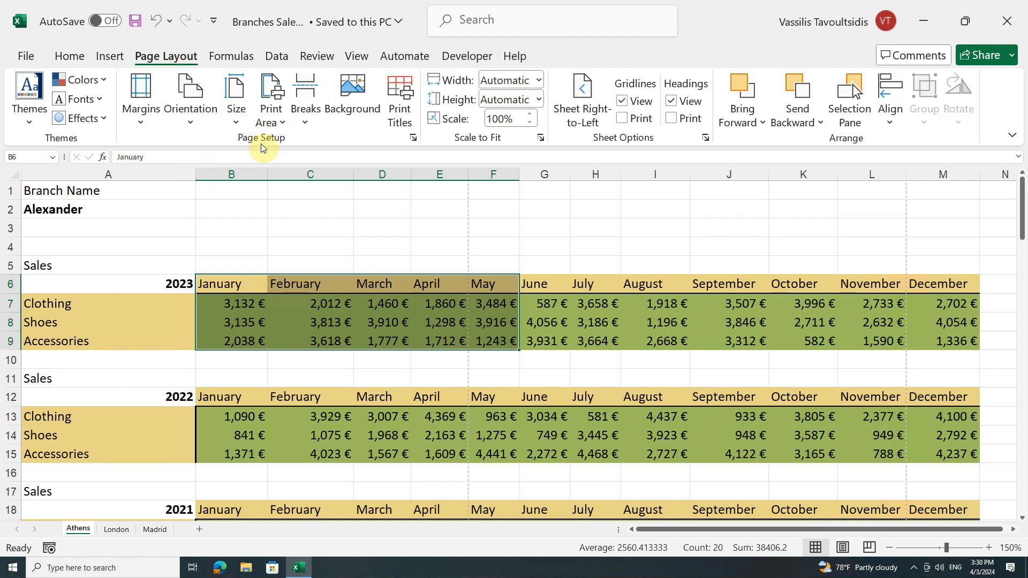
left_click(285, 124)
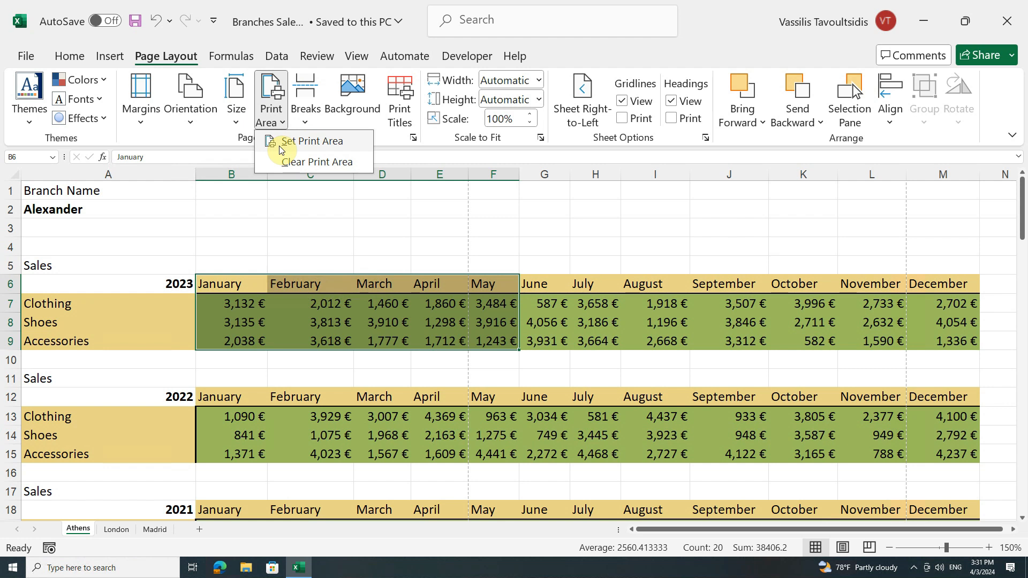
left_click(352, 149)
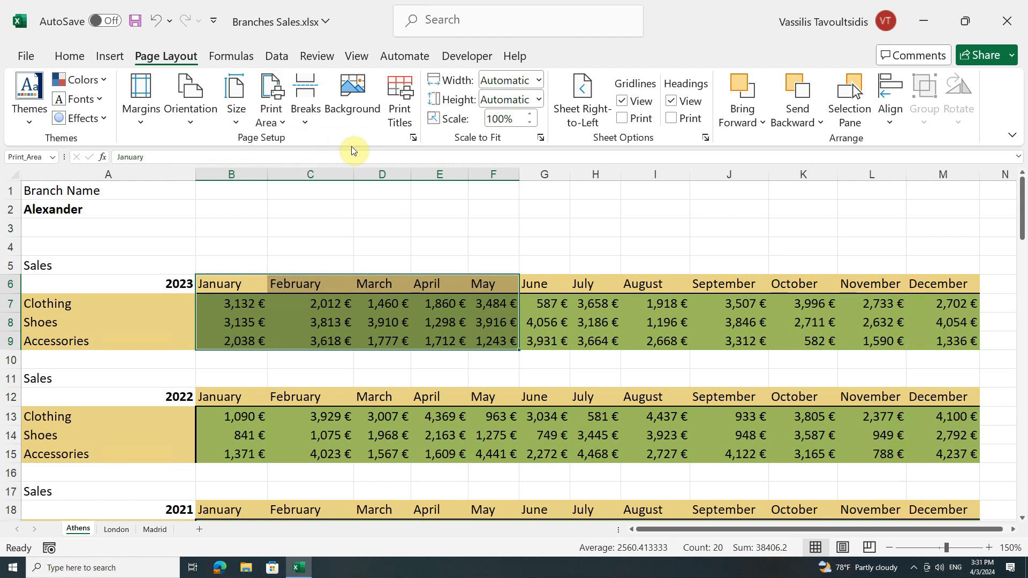
left_click(337, 228)
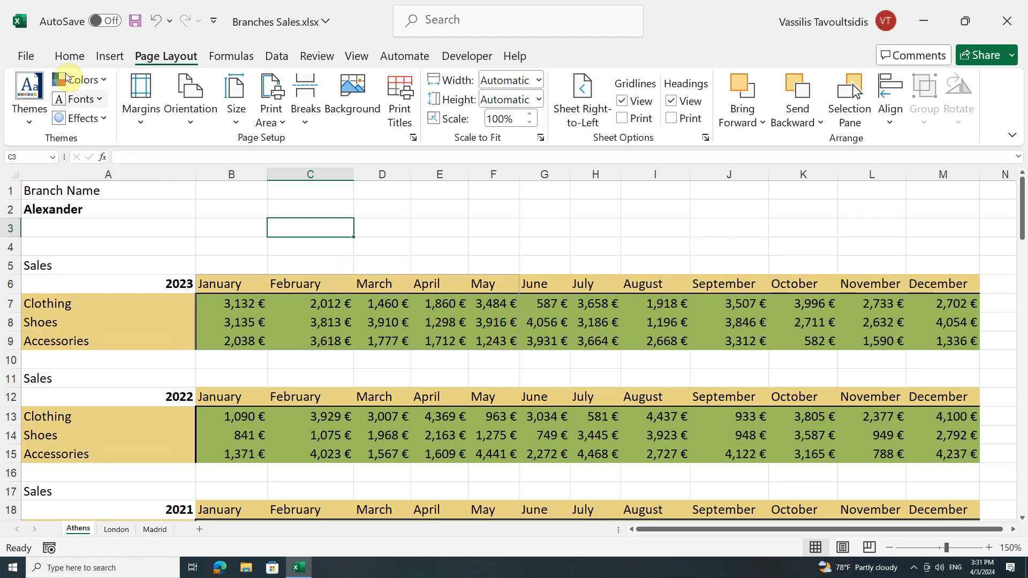
Preview the print area, look at the available print range options including Ignore Print Area, and return to the worksheet.
left_click(26, 55)
left_click(50, 288)
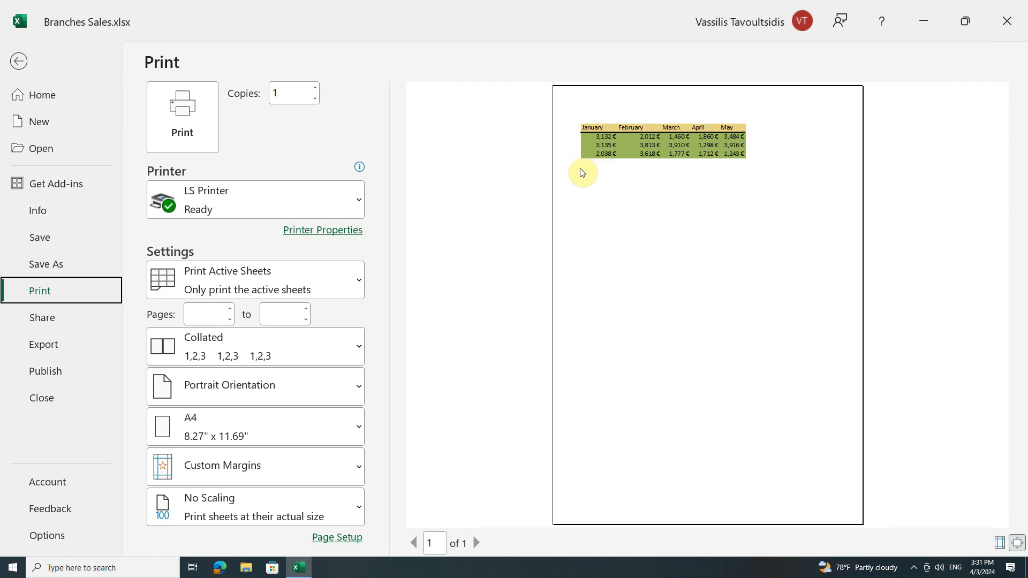
left_click(345, 278)
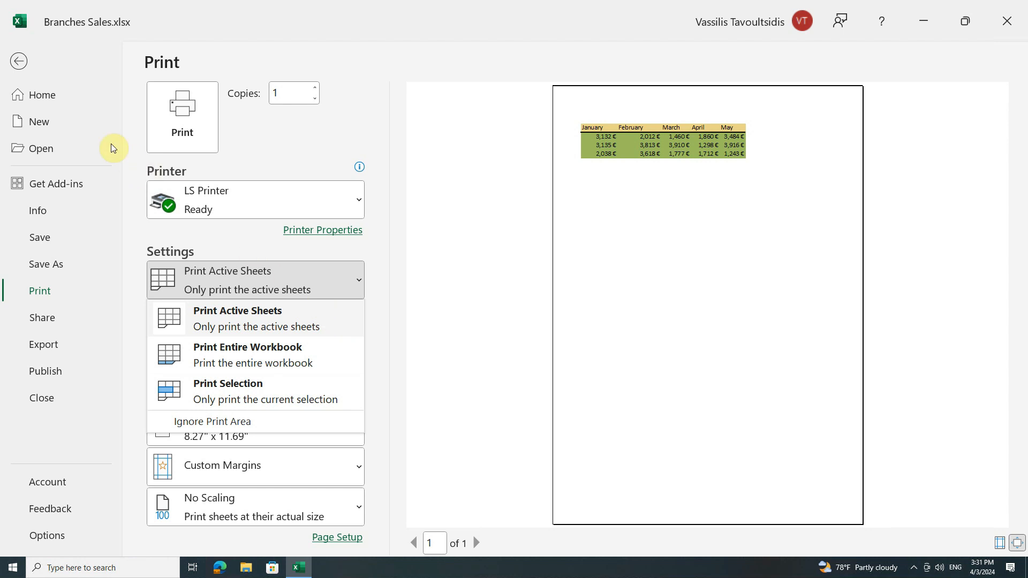
left_click(29, 62)
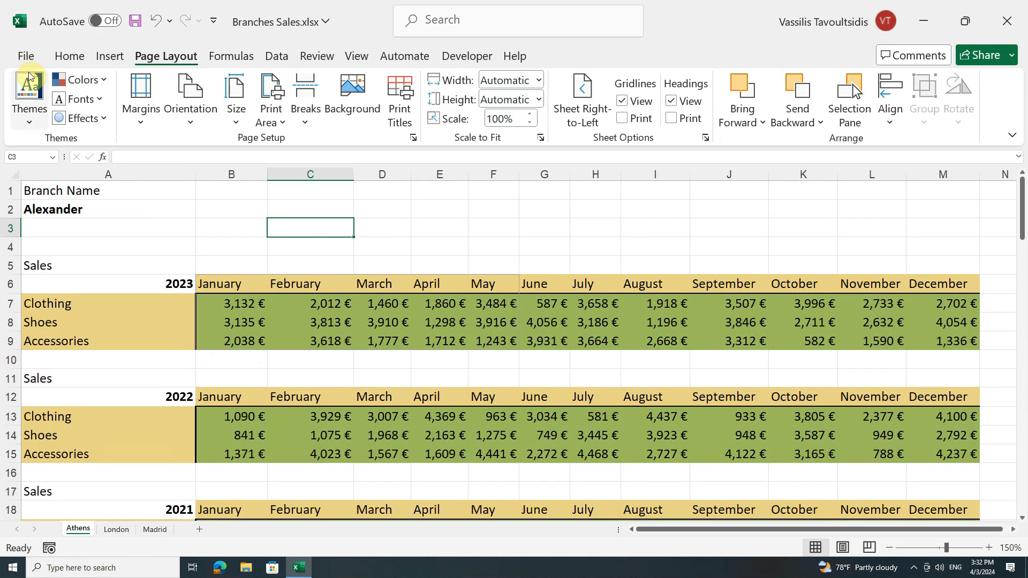
Add cells B12:F15, the January to May 2022 sales, to the existing print area.
left_click_drag(222, 395, 496, 456)
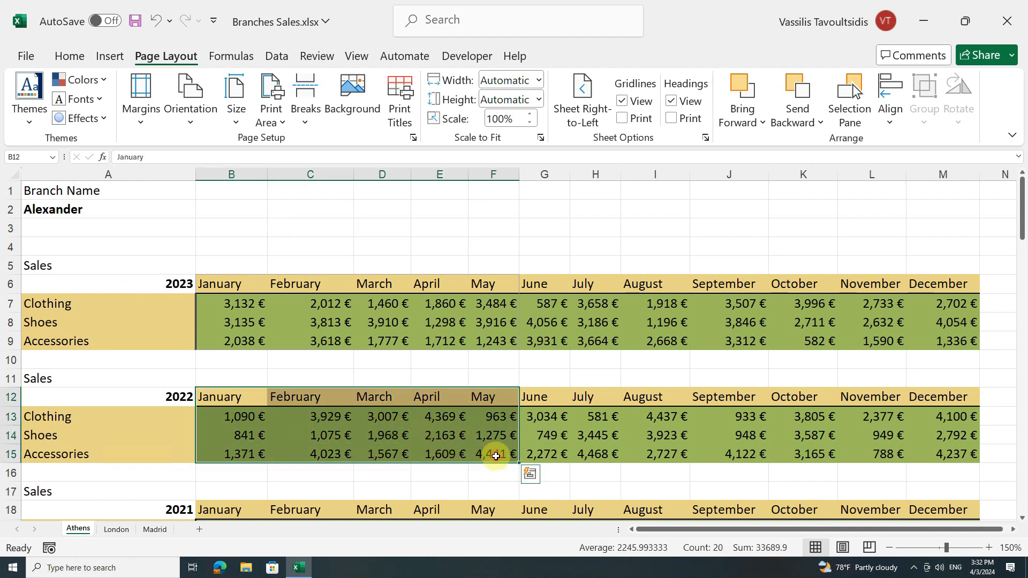
left_click(280, 123)
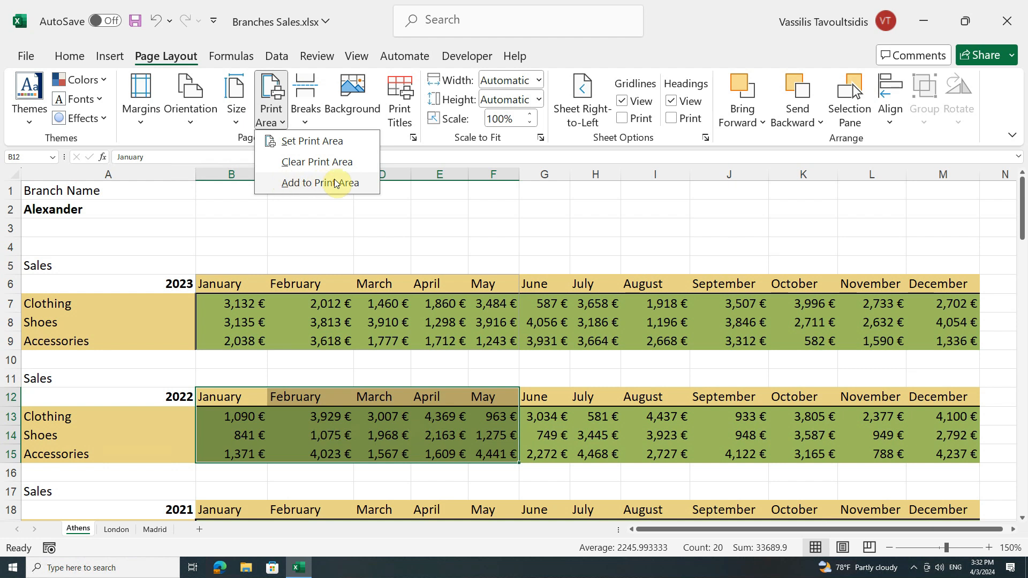
left_click(365, 185)
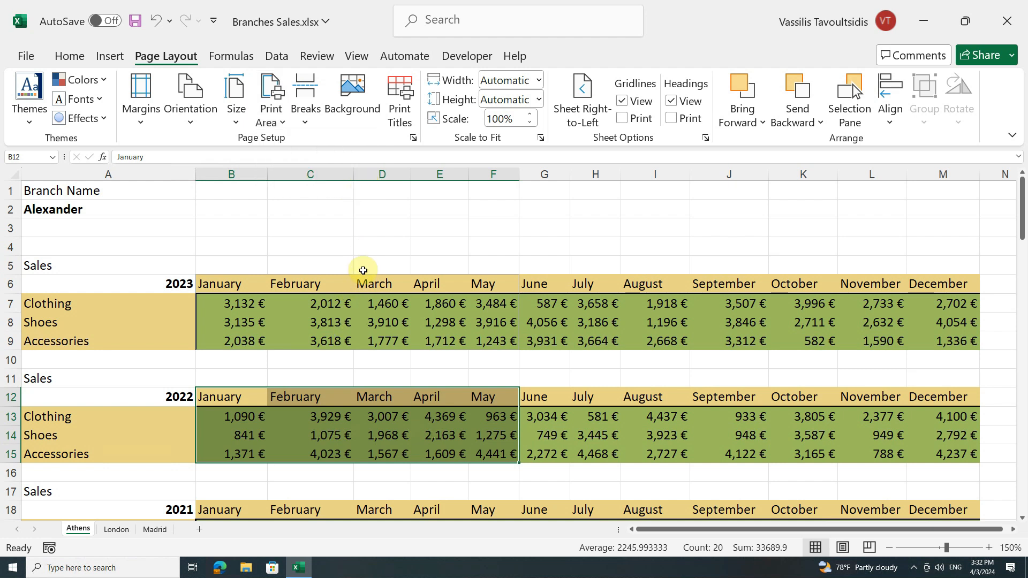
left_click(363, 269)
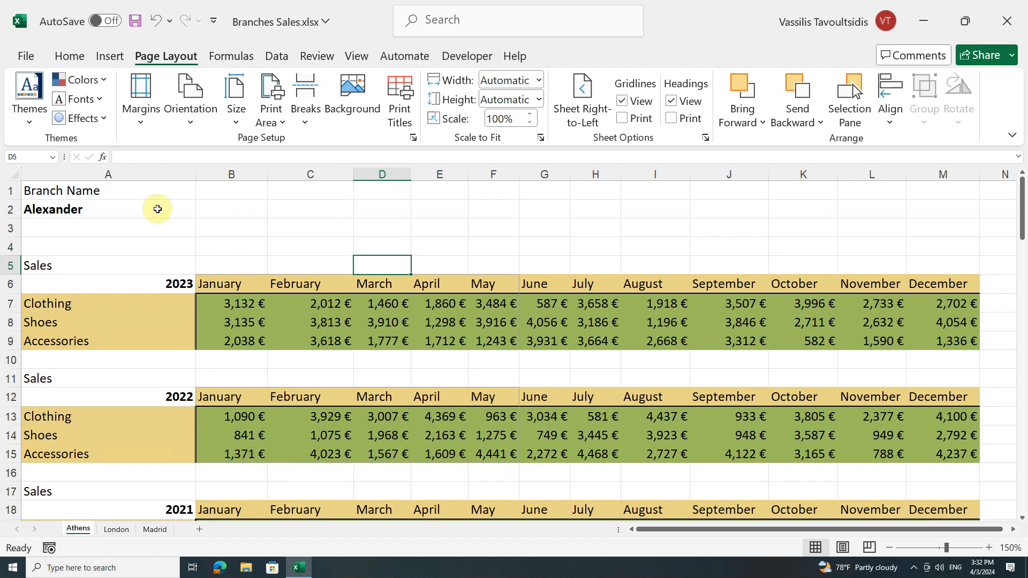
Check both pages of the extended print area in the print preview and return to the worksheet.
left_click(26, 56)
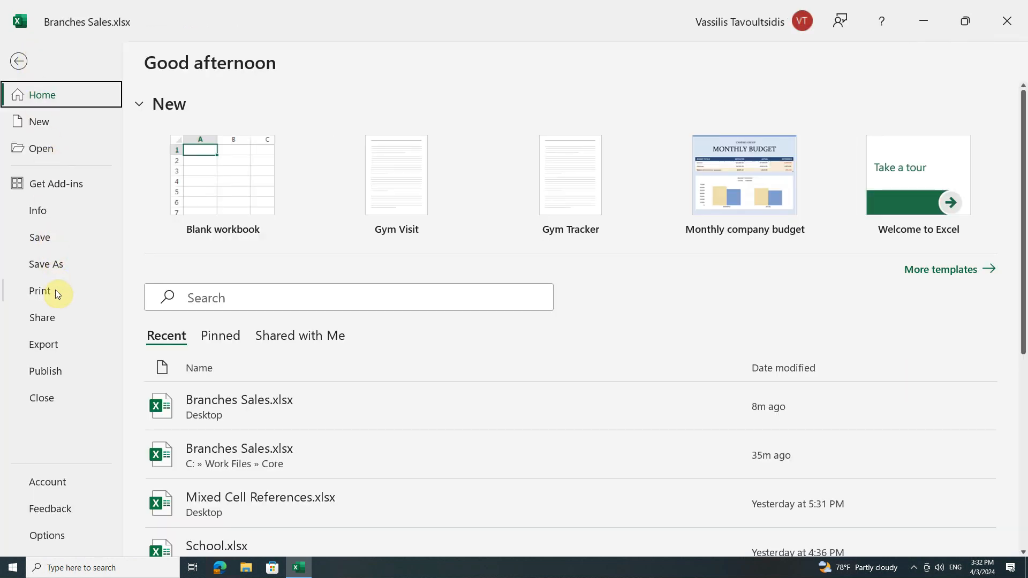
left_click(56, 290)
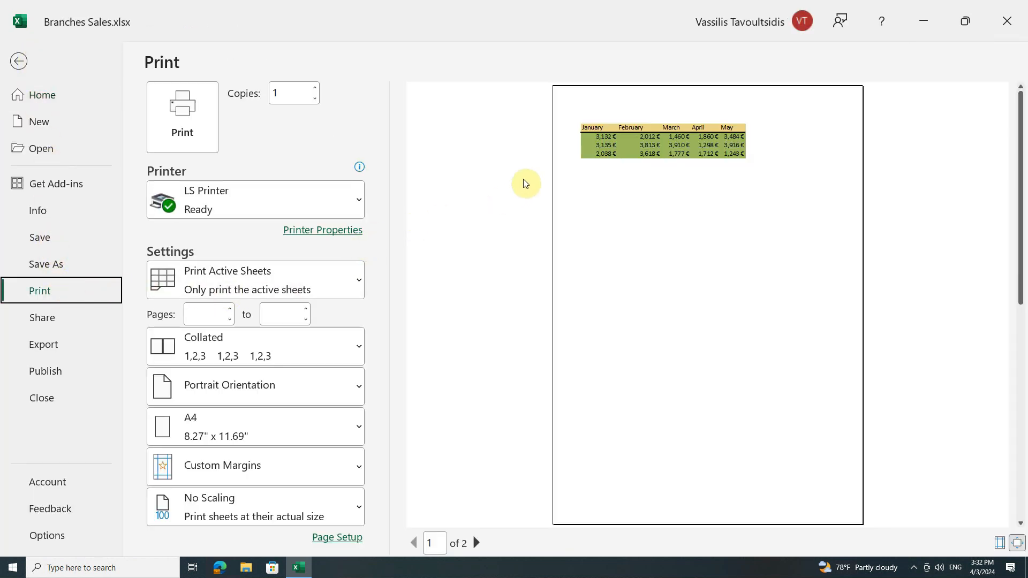
left_click(476, 543)
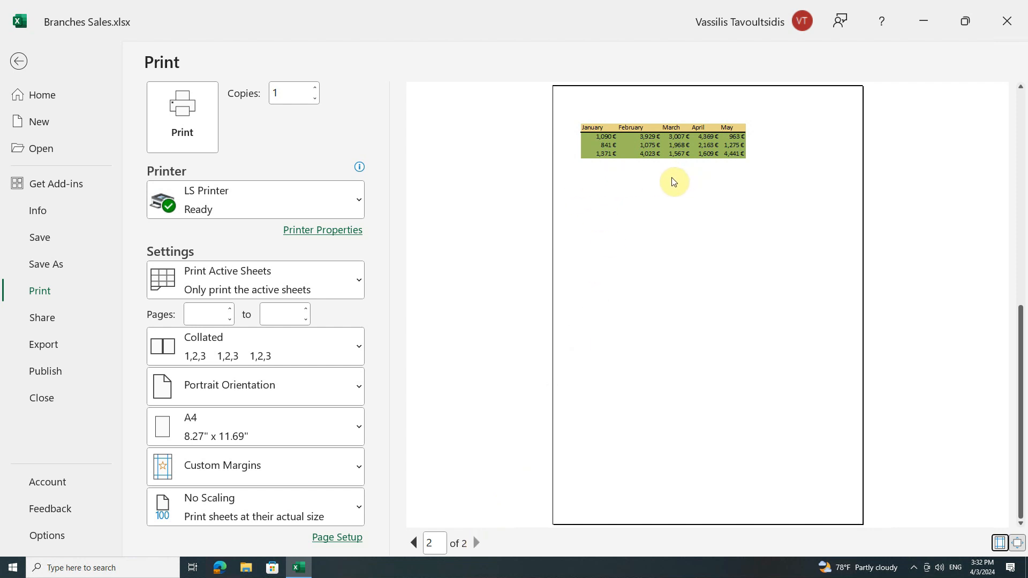
left_click(18, 61)
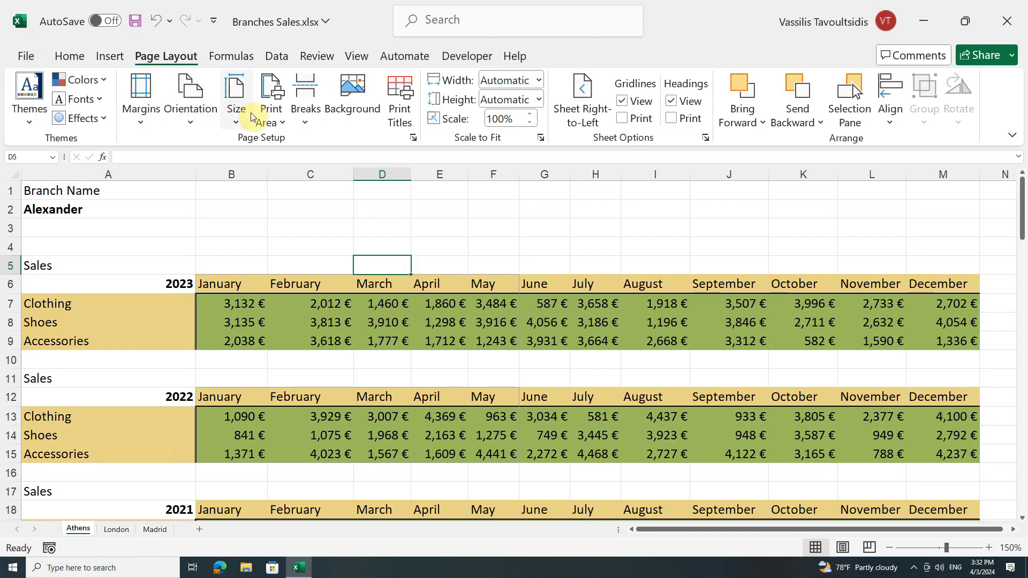
Clear the print area of the Athens sheet, look over the page break lines down the sheet and return to cell A1.
left_click(285, 124)
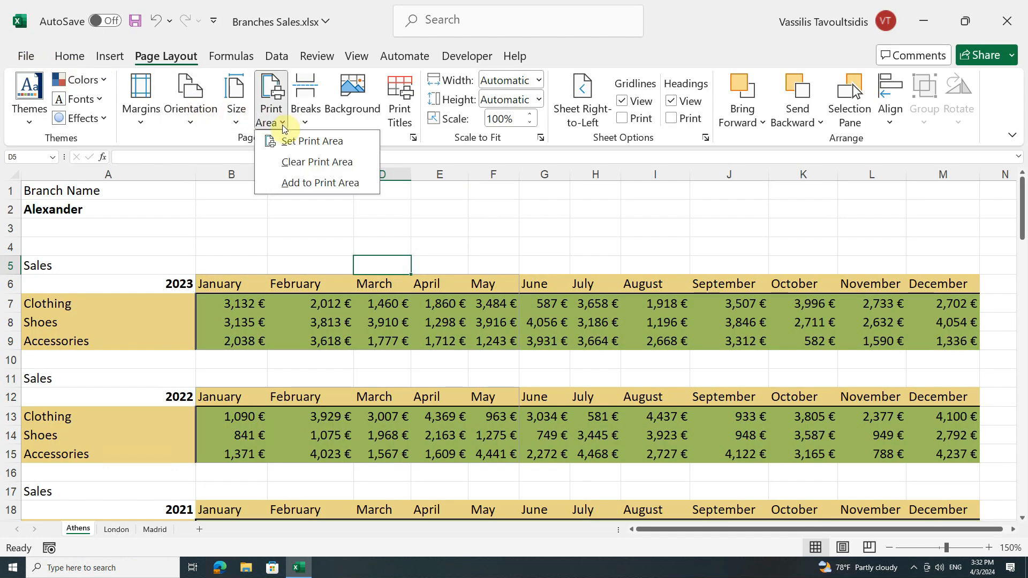
left_click(358, 163)
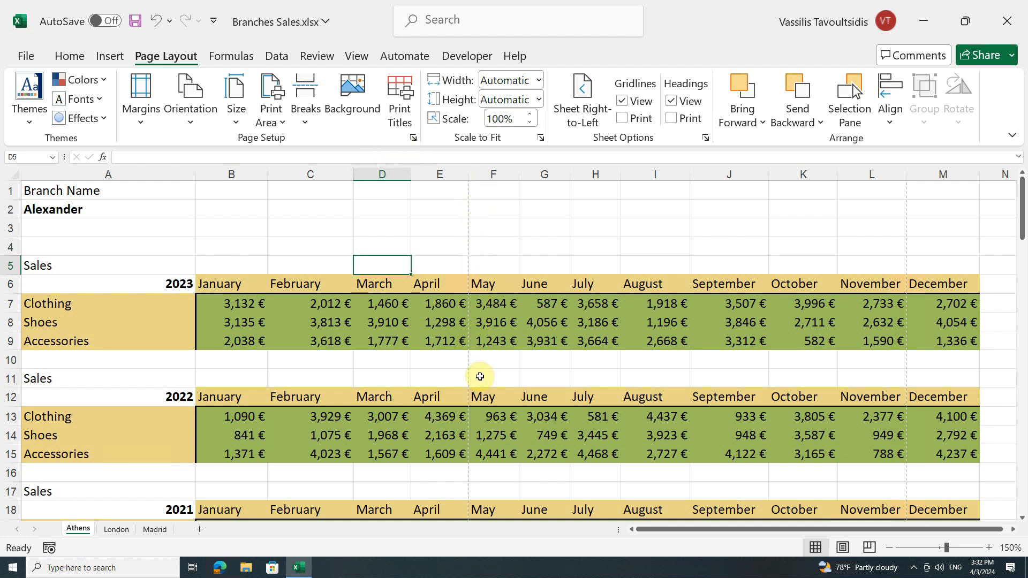
scroll(480, 377, "down", 6)
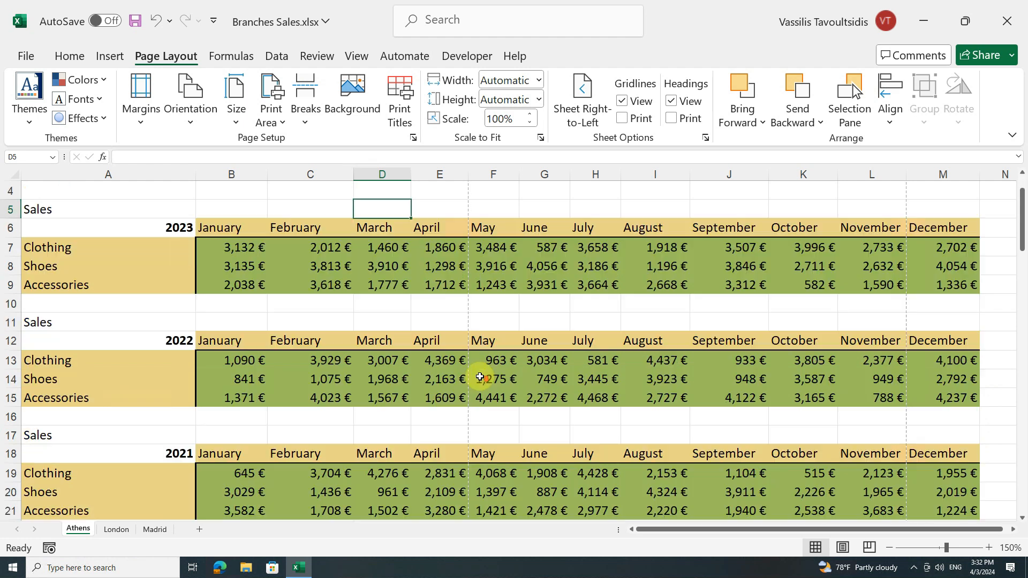
scroll(480, 377, "down", 4)
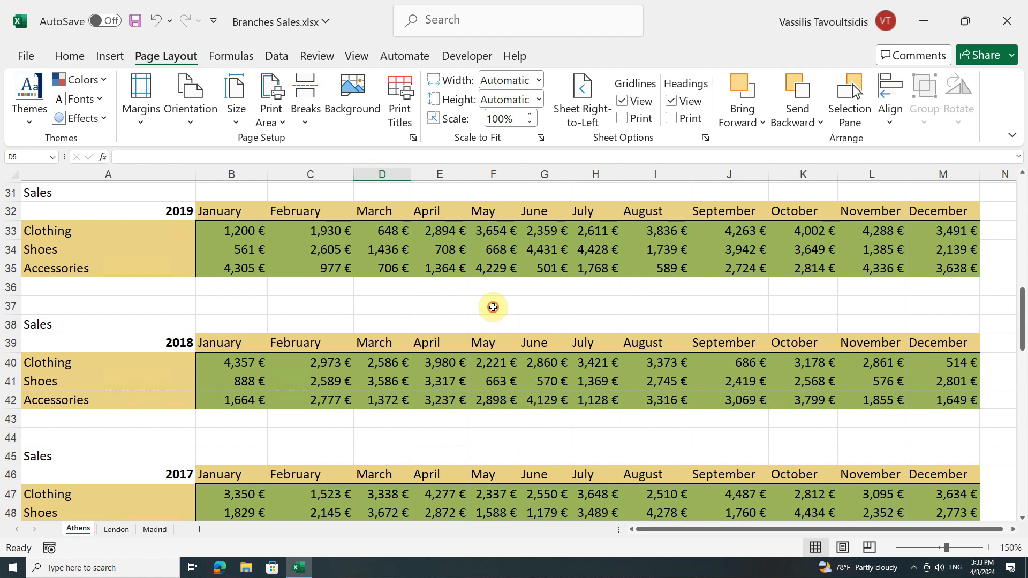
left_click(494, 308)
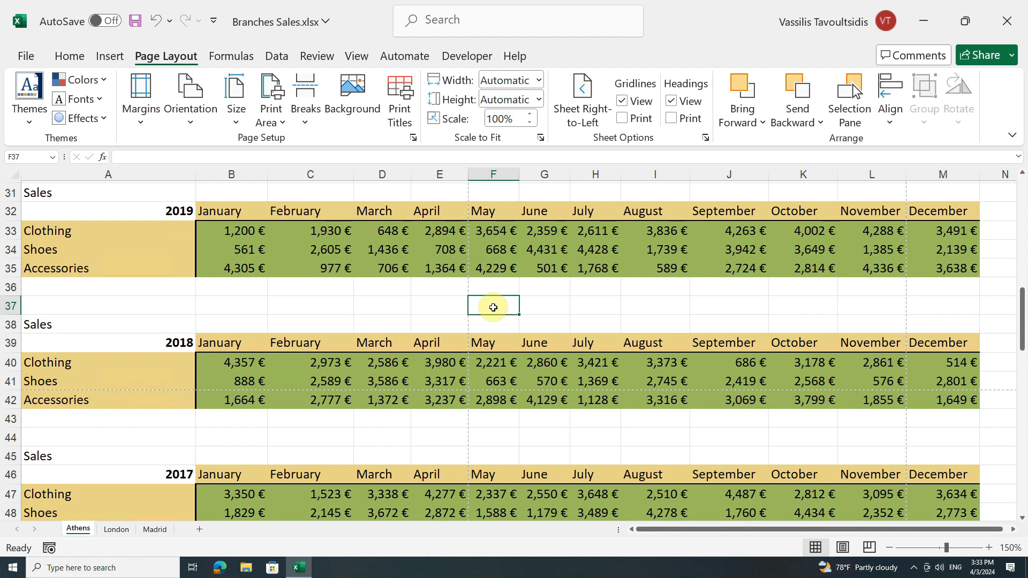
key("ctrl+Home")
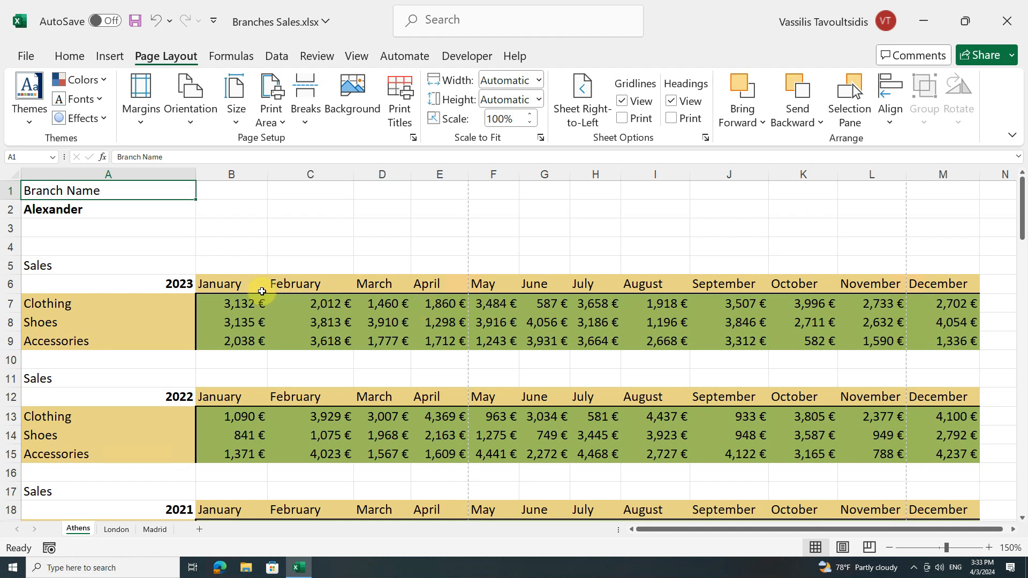
Insert a 2-D Line with Markers chart from the 2023 sales table in cells A6:M9.
left_click(133, 283)
left_click_drag(133, 284, 953, 338)
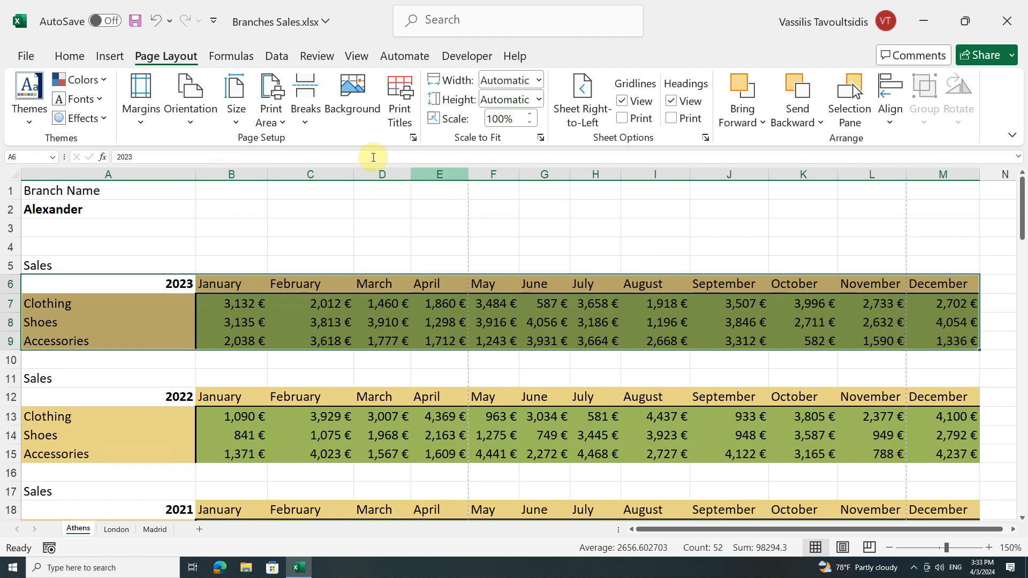
left_click(113, 56)
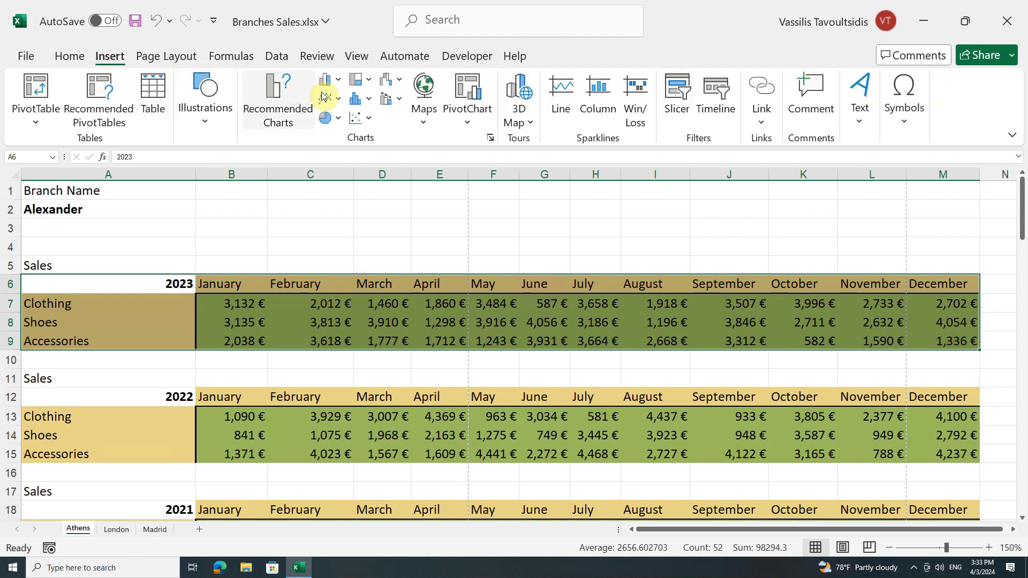
left_click(340, 98)
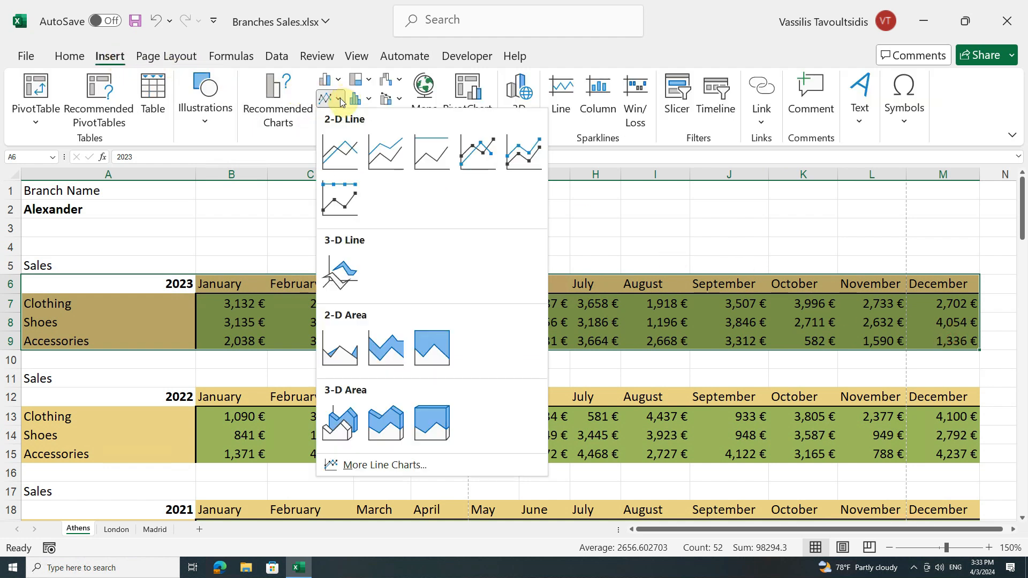
left_click(489, 158)
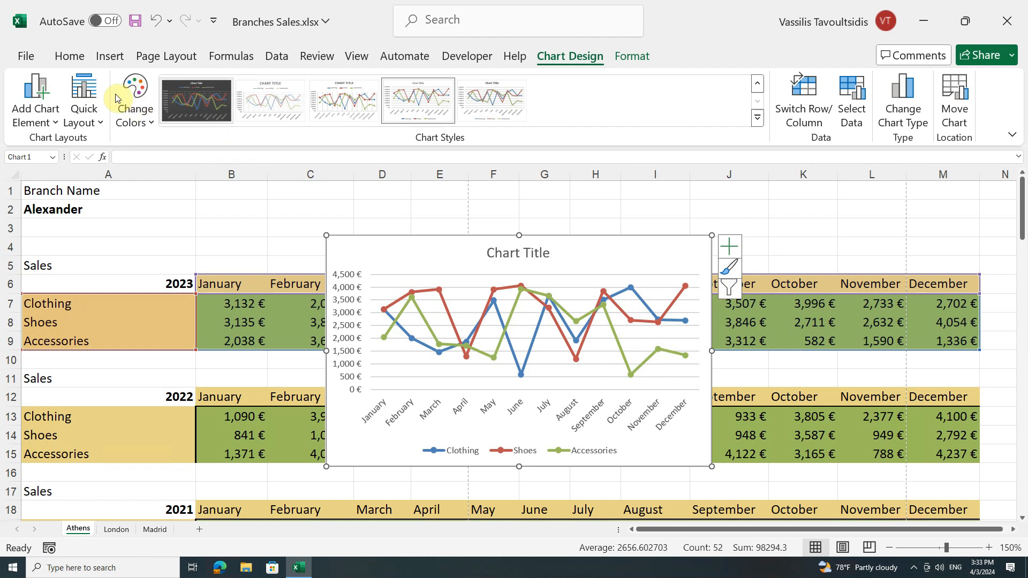
Preview the selected chart for printing on its own and return to the worksheet.
left_click(35, 58)
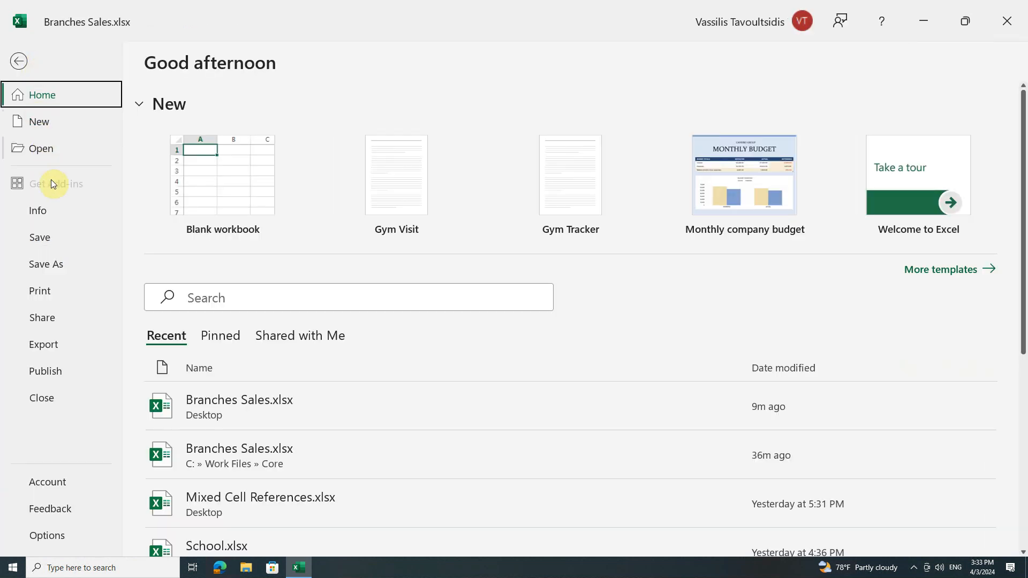
left_click(49, 287)
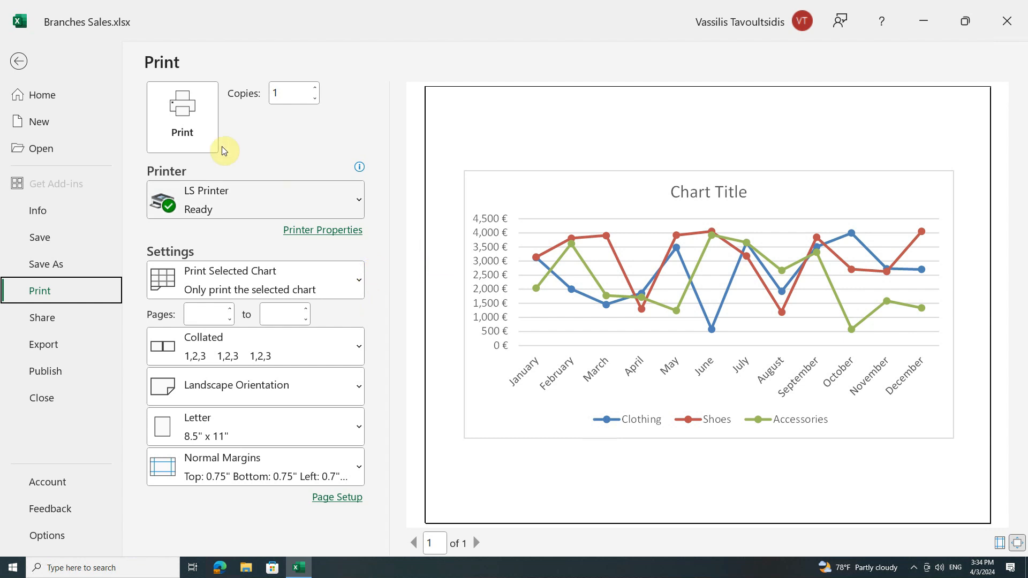
left_click(19, 61)
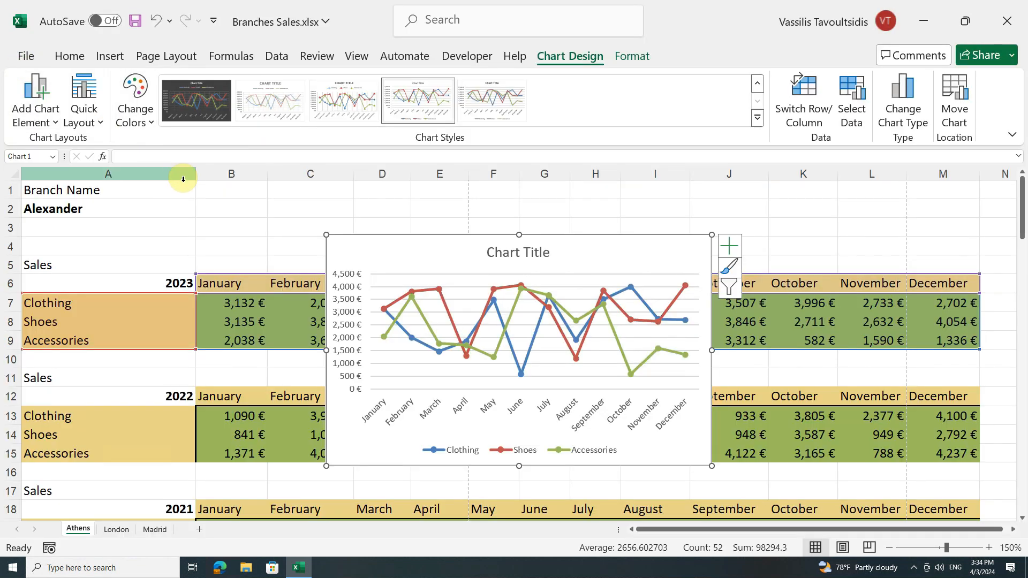
Deselect the chart, preview the active sheet for printing, and leaf forward to page 4 and back to page 1.
left_click(217, 205)
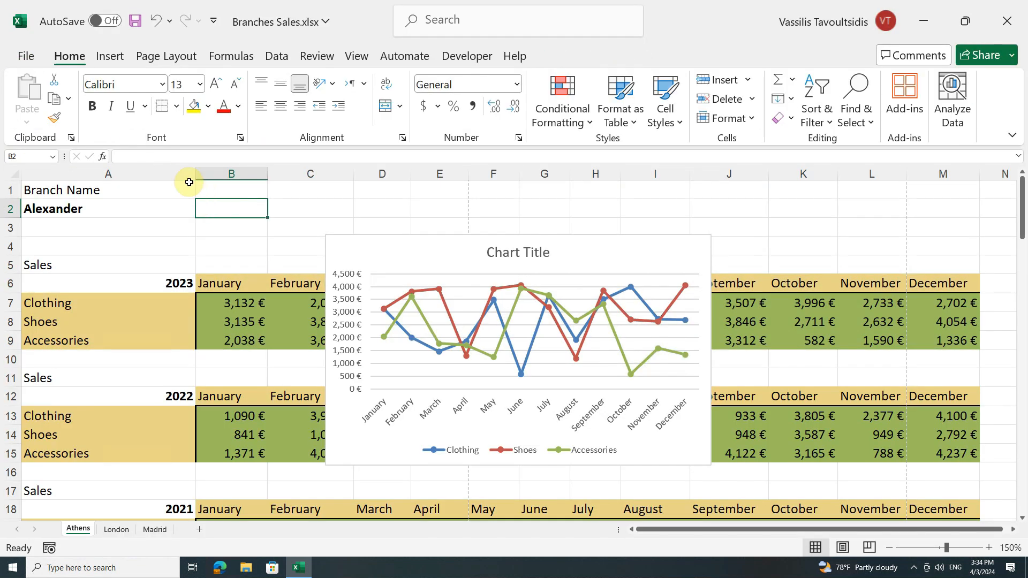
left_click(31, 56)
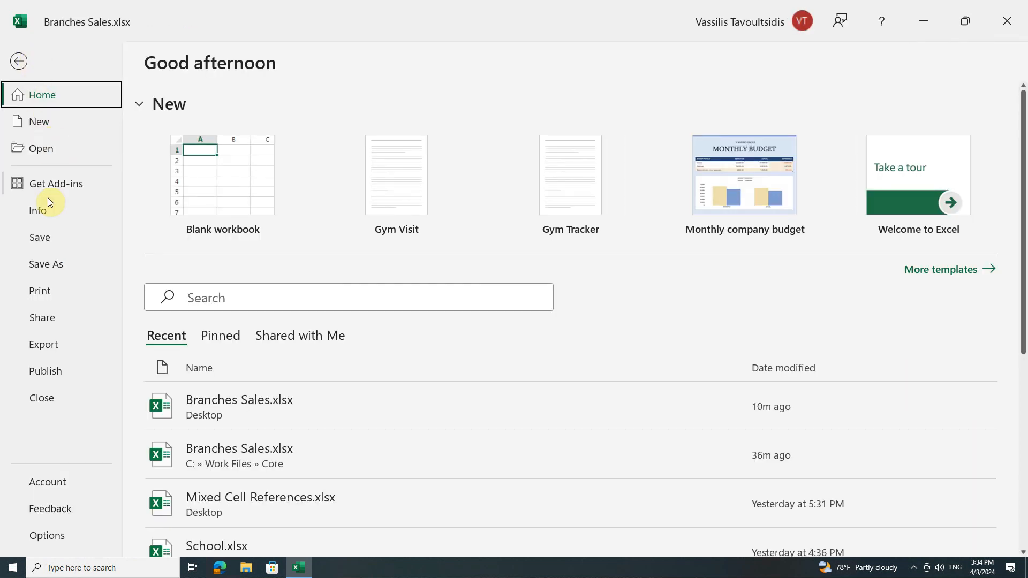
left_click(43, 289)
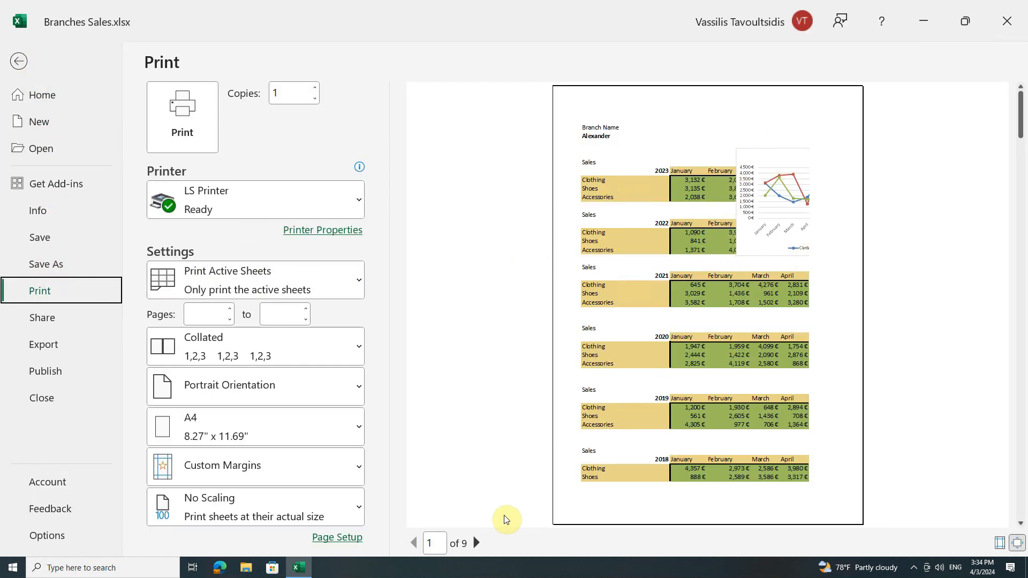
left_click(477, 543)
left_click(477, 544)
left_click(477, 543)
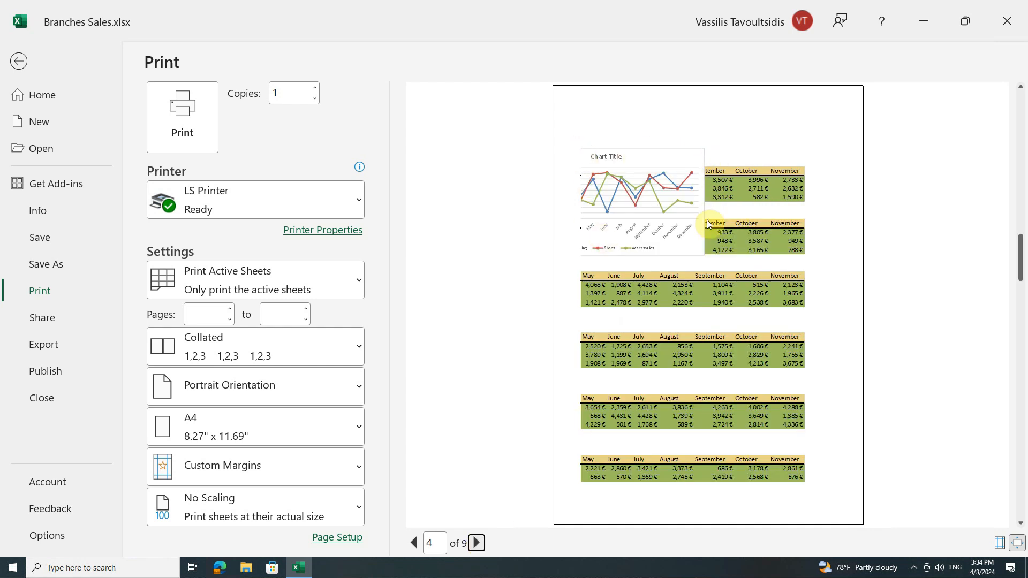
left_click(415, 543)
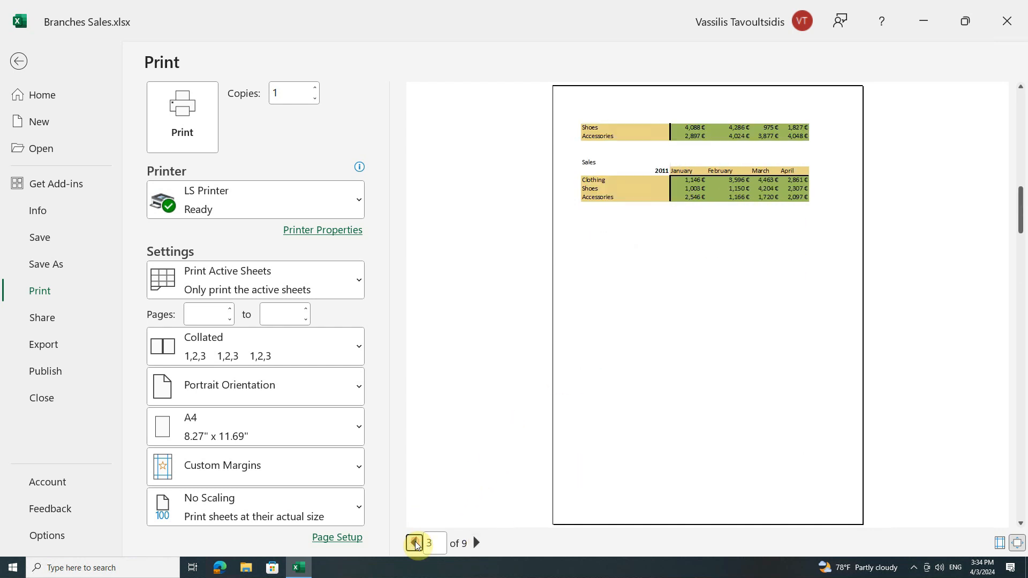
left_click(416, 543)
left_click(415, 543)
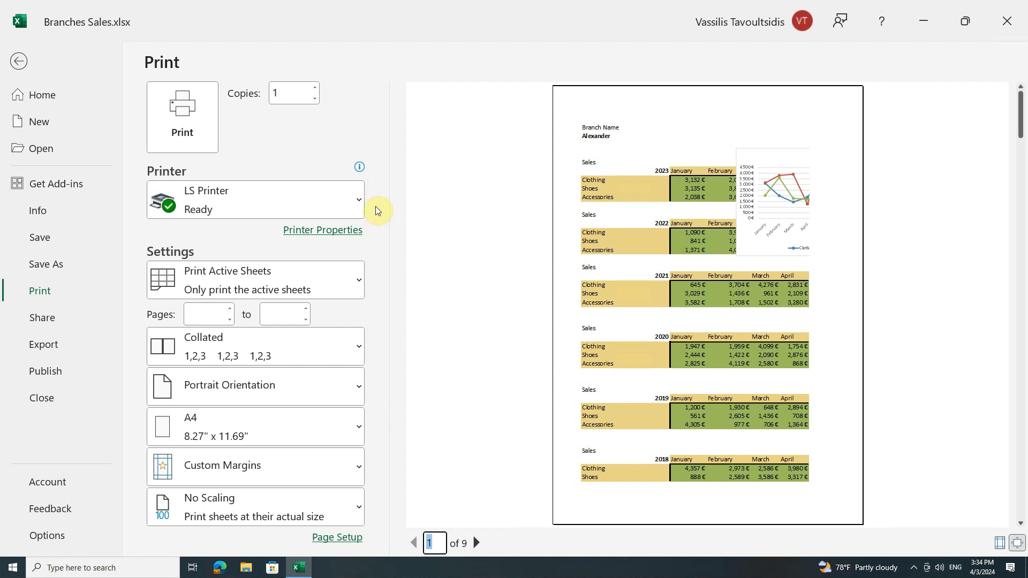
Look through the list of available printers and the print range choices, keeping LS Printer and Print Active Sheets.
left_click(358, 199)
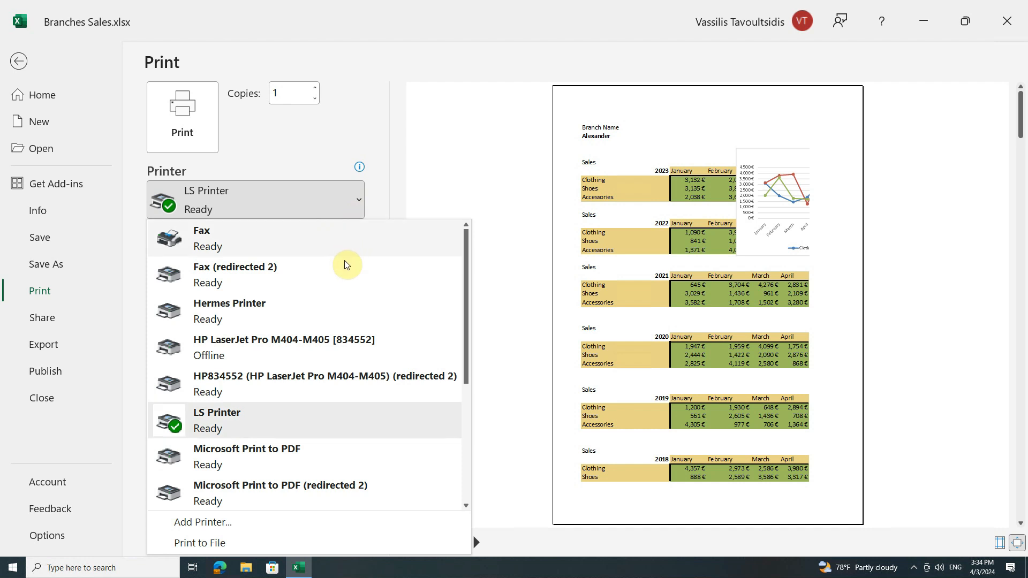
scroll(342, 386, "down", 2)
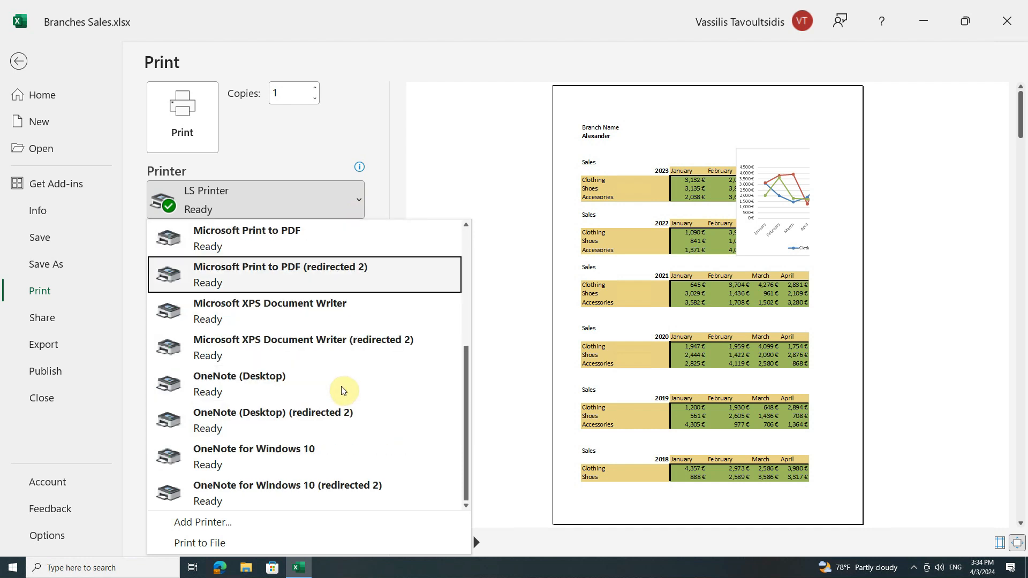
scroll(335, 331, "up", 1)
left_click(327, 314)
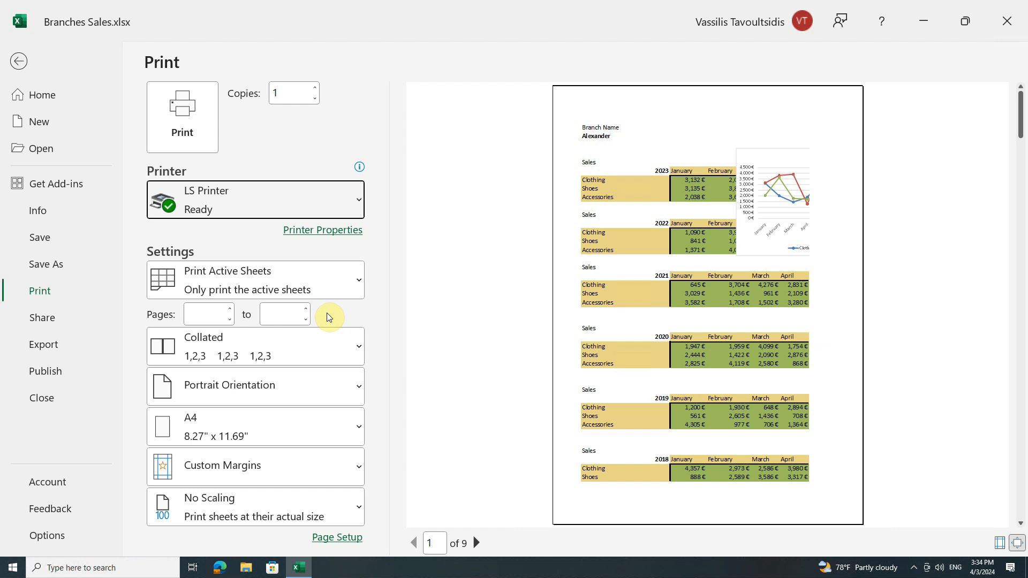
left_click(355, 284)
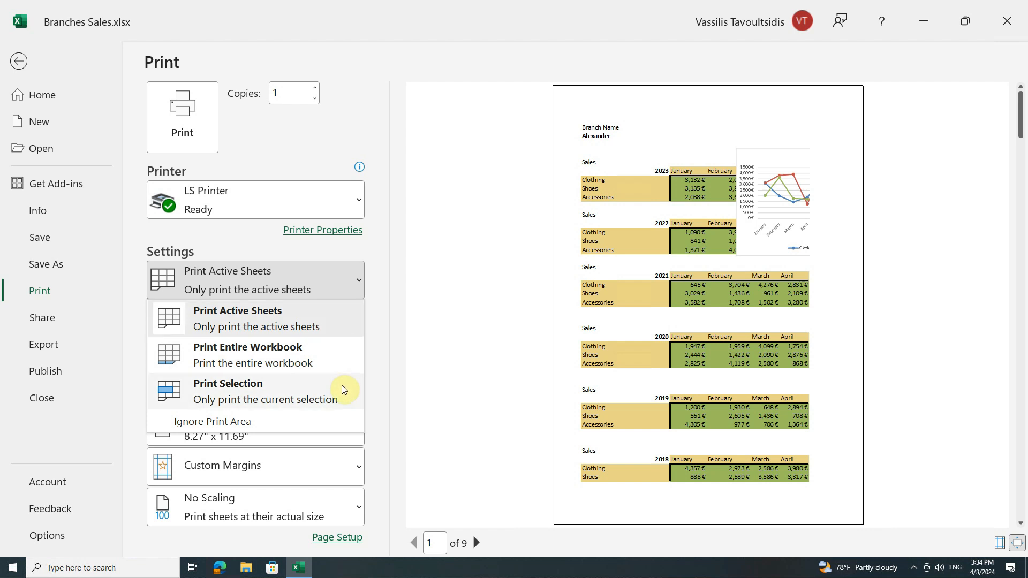
left_click(359, 277)
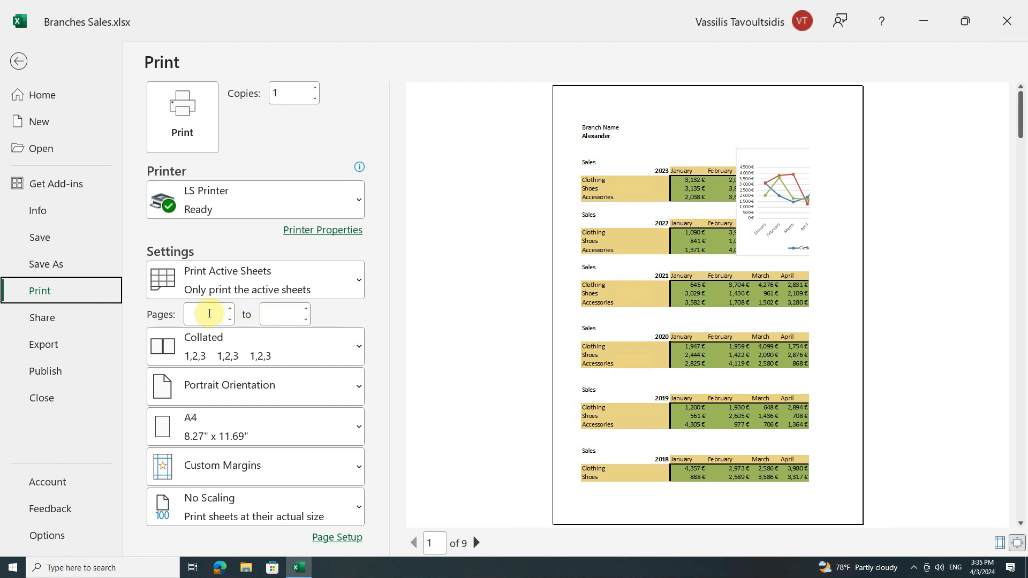
Limit the printout of the active sheet to pages 3 to 7.
left_click(209, 313)
type("3")
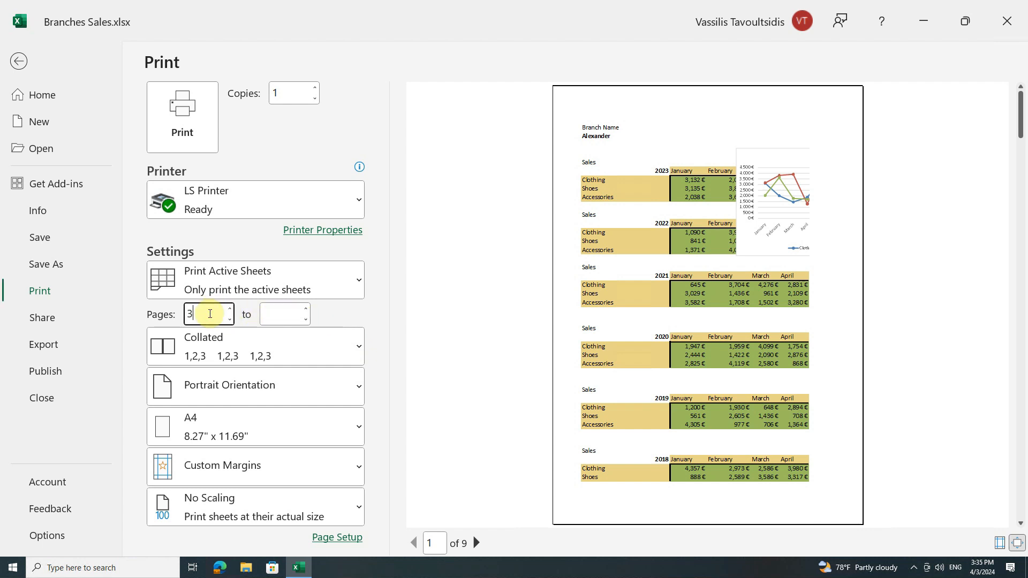
left_click(275, 314)
type("7")
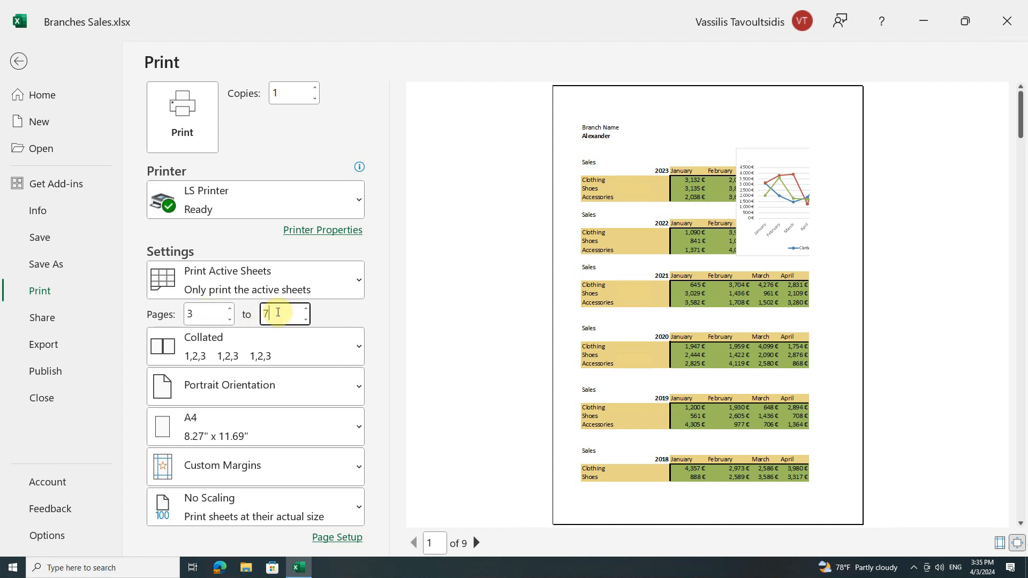
left_click(330, 317)
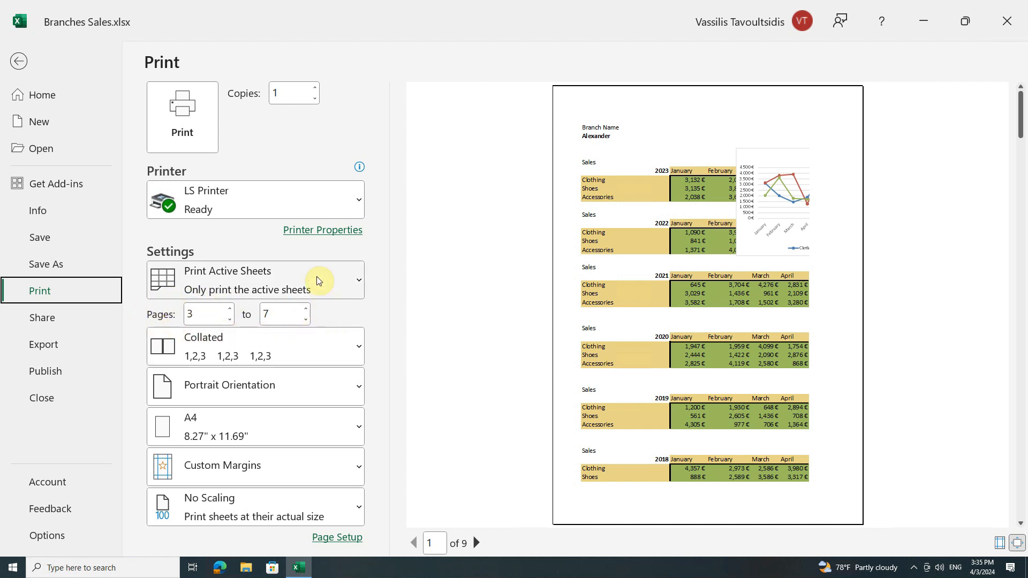
Raise the number of copies to 2 and set it back to 1.
left_click(314, 94)
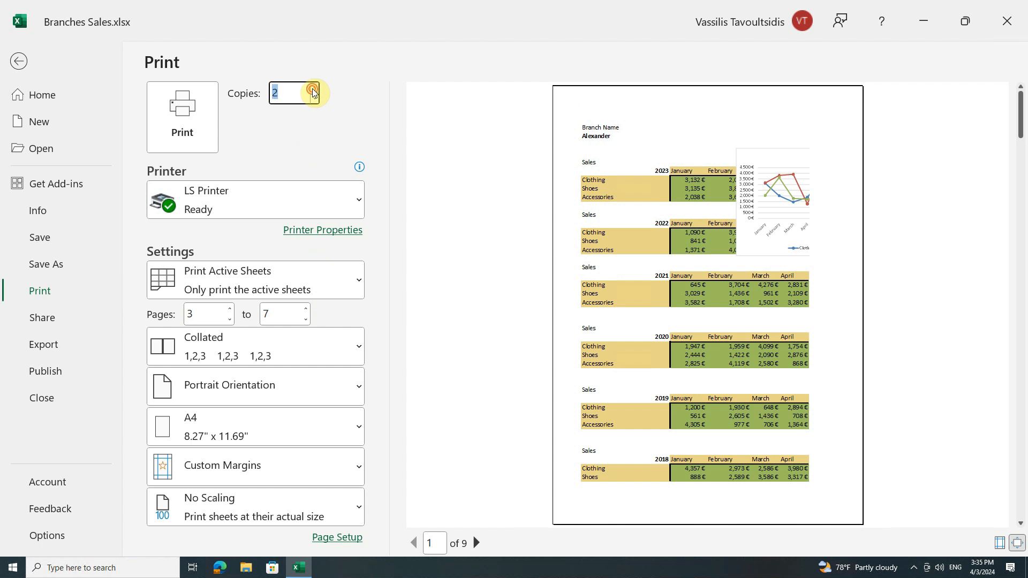
left_click(317, 102)
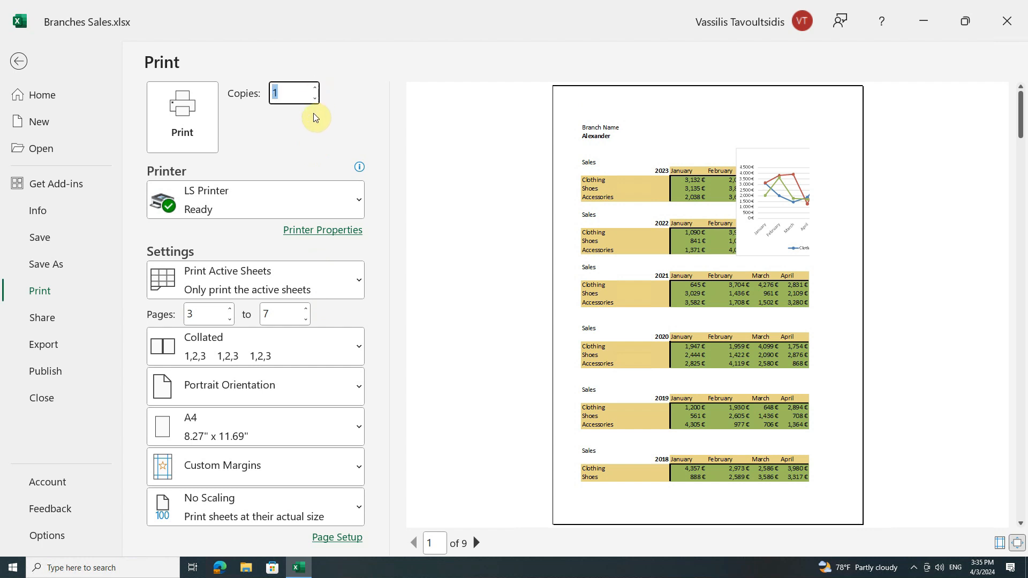
left_click(315, 115)
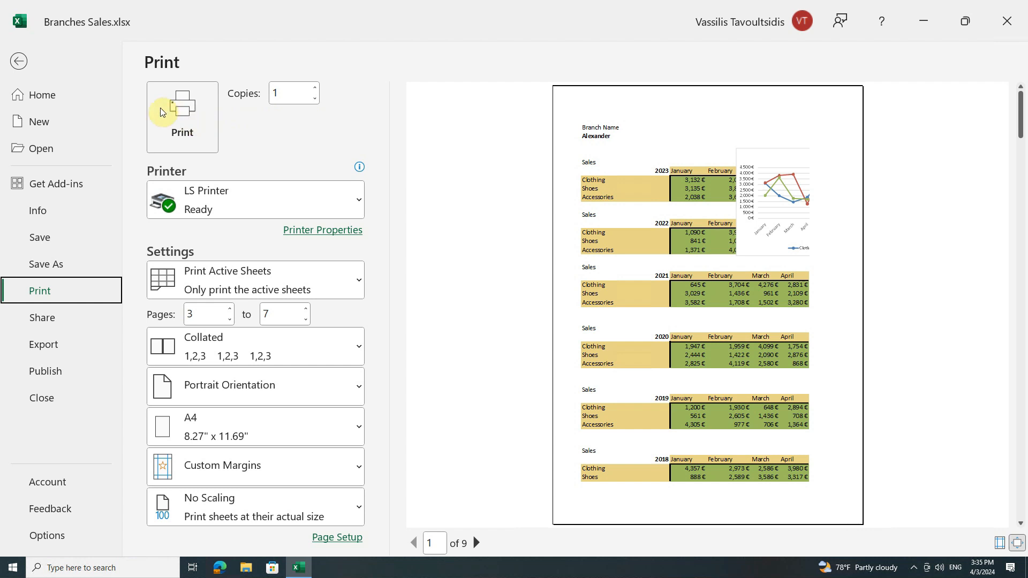
Return to the Athens worksheet without printing and open the print area options.
left_click(24, 64)
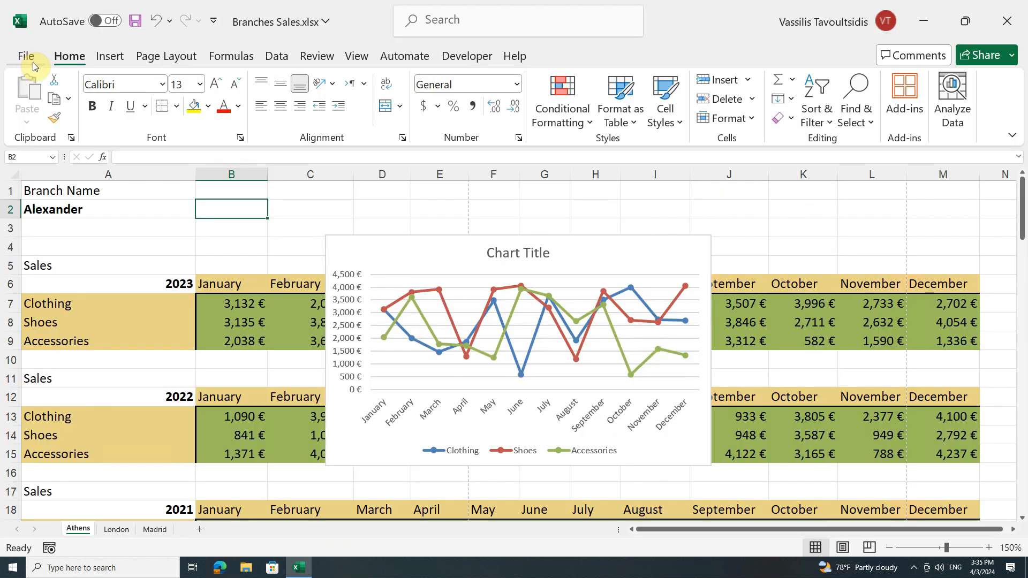
left_click(159, 57)
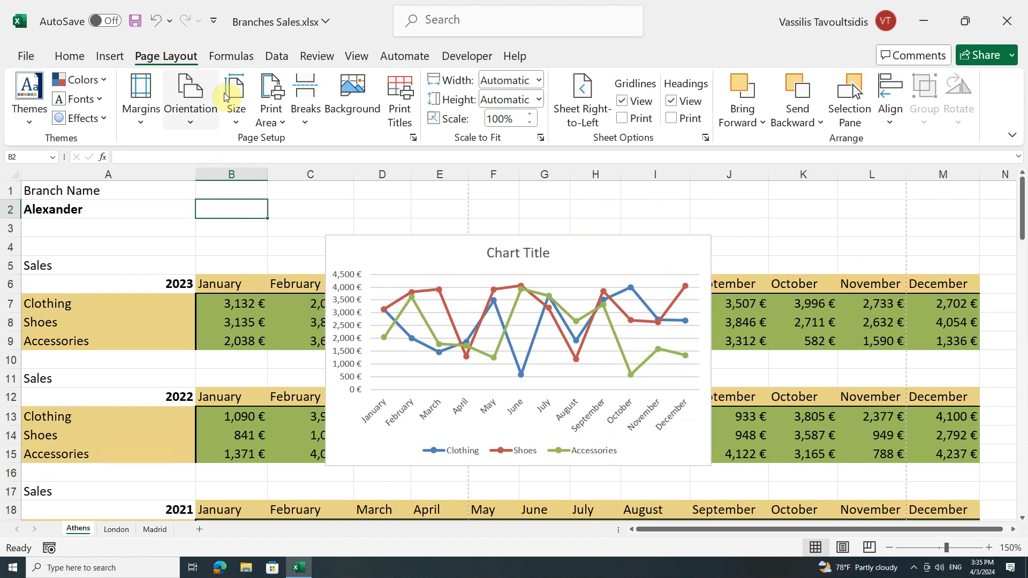
left_click(282, 124)
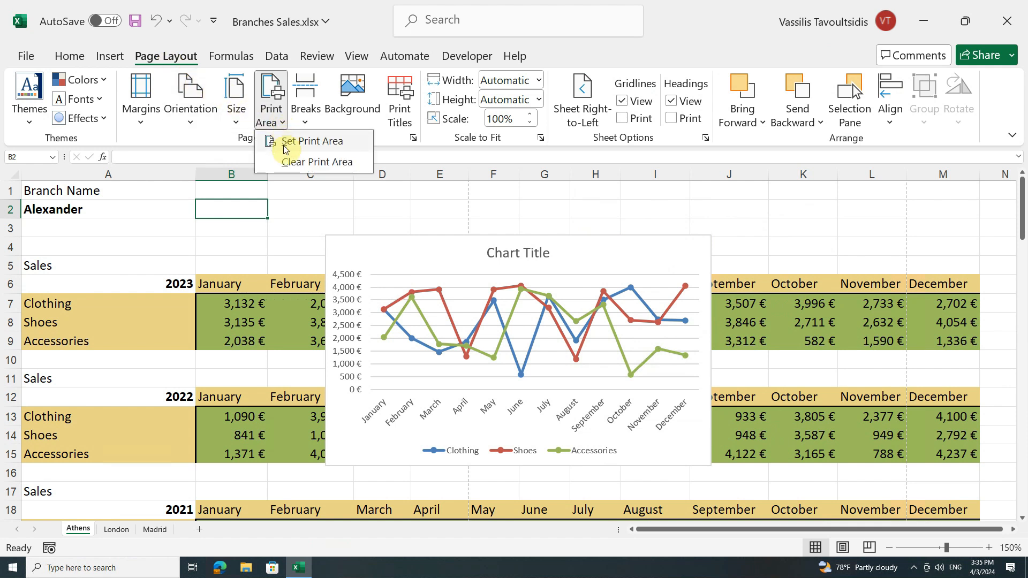